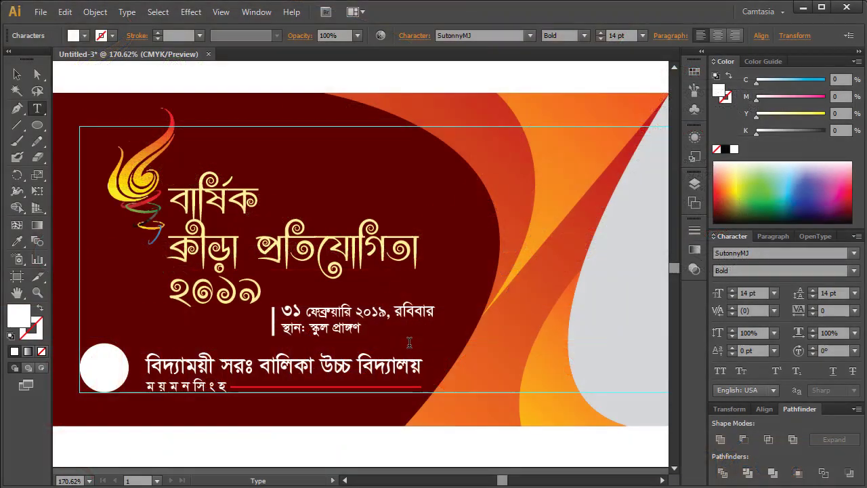
Check the school-name text's font and pan to the banner's empty grey right side.
click(17, 74)
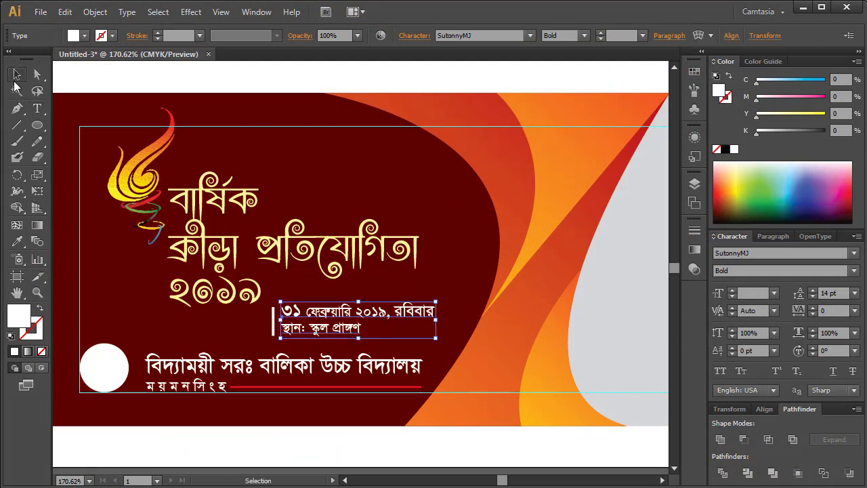
click(200, 97)
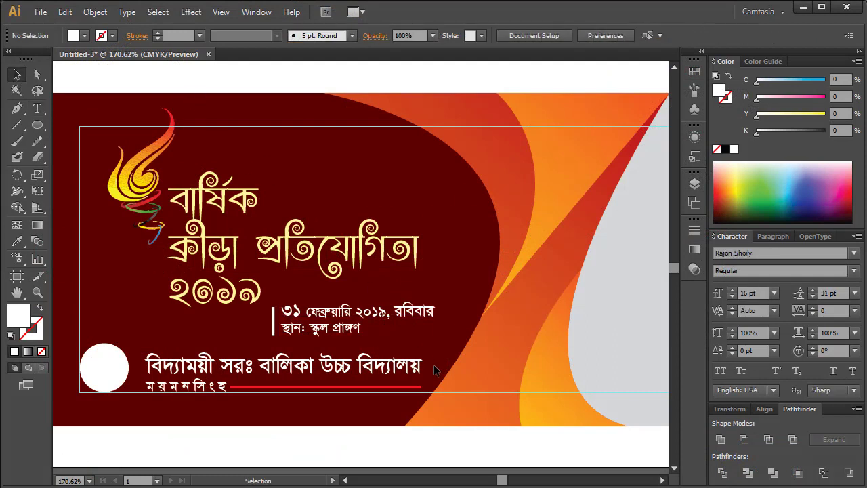
click(395, 377)
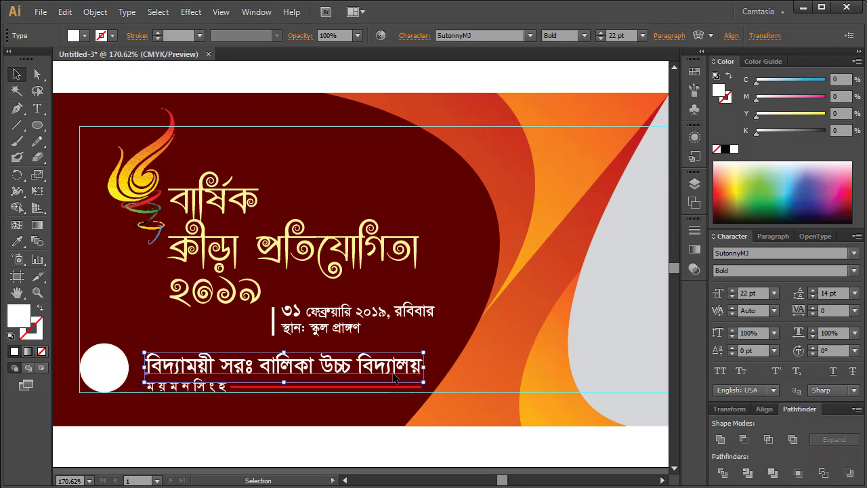
click(17, 292)
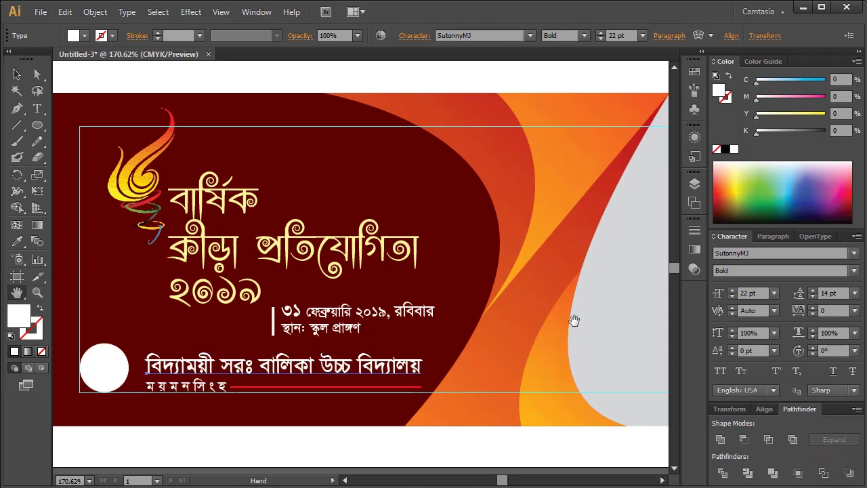
mouse_move(575, 319)
mouse_down()
mouse_move(123, 328)
mouse_move(664, 341)
mouse_move(248, 306)
mouse_move(302, 332)
mouse_up()
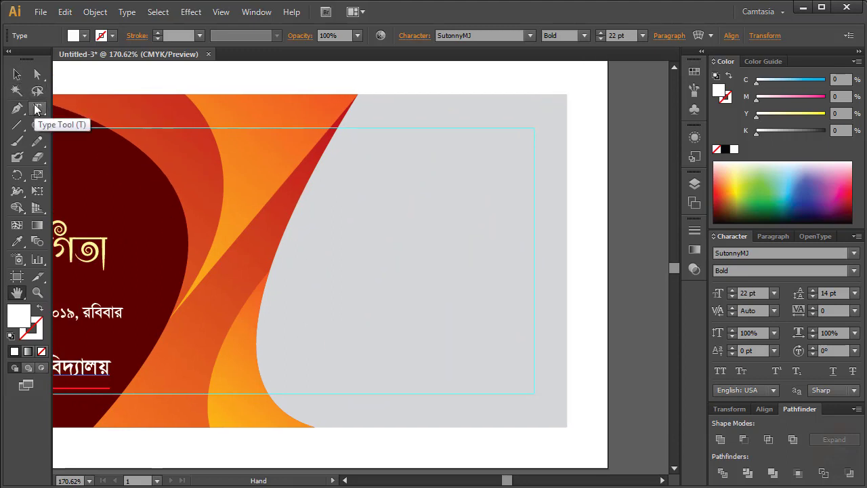
Set the type to Rajon Shoily Regular and place a text cursor on the grey area.
click(37, 109)
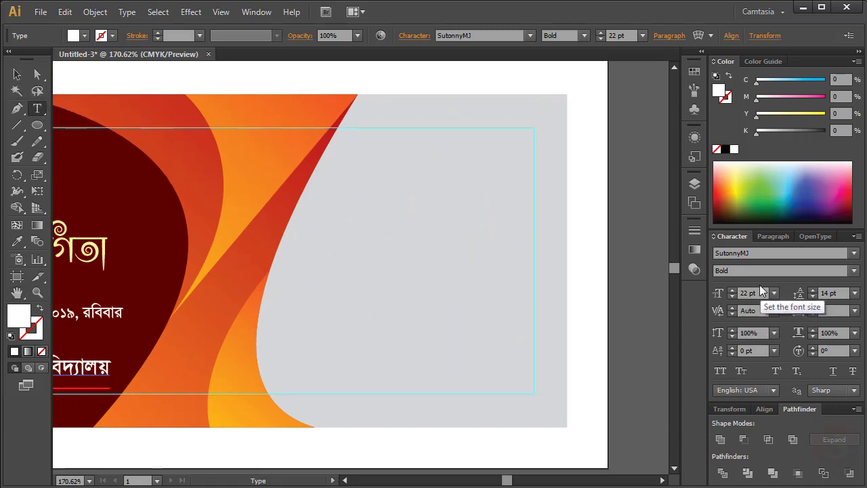
click(755, 254)
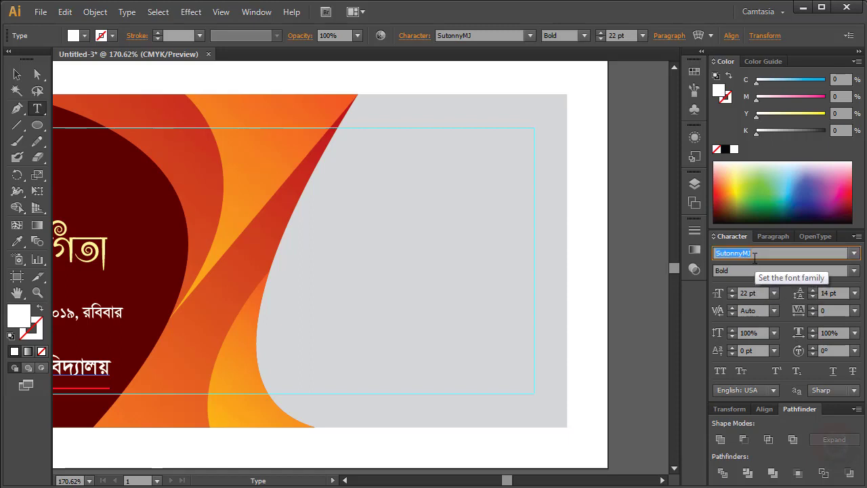
click(754, 253)
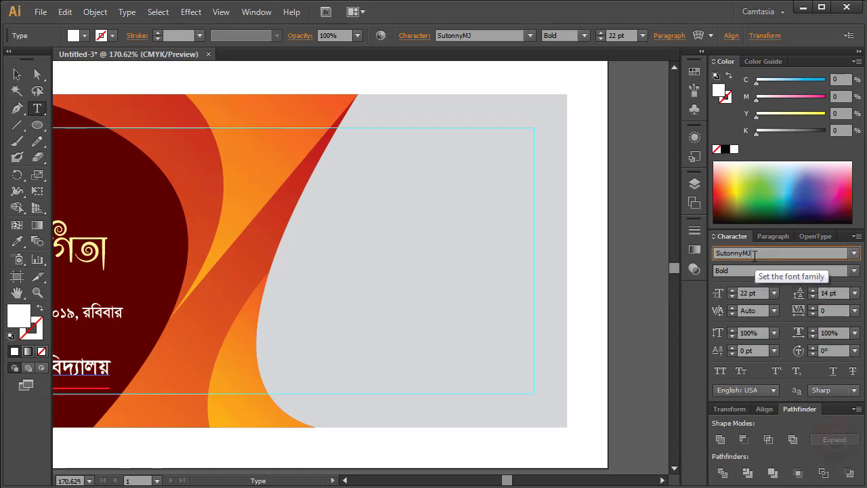
click(747, 271)
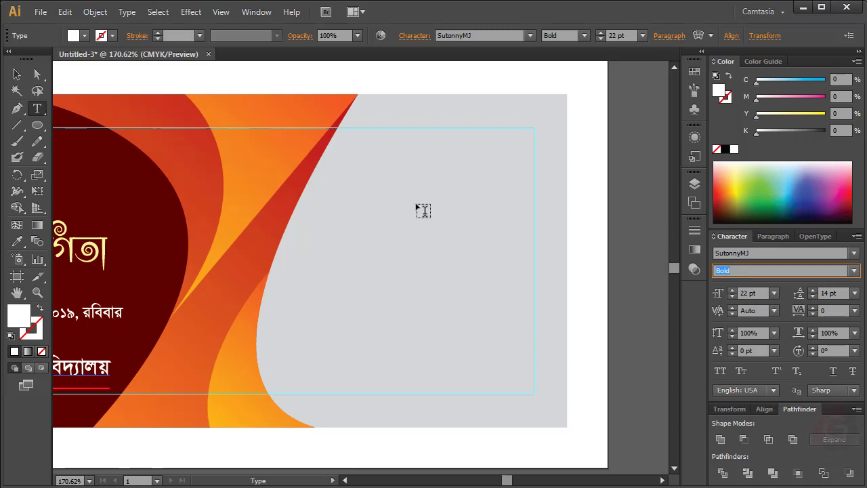
key(Return)
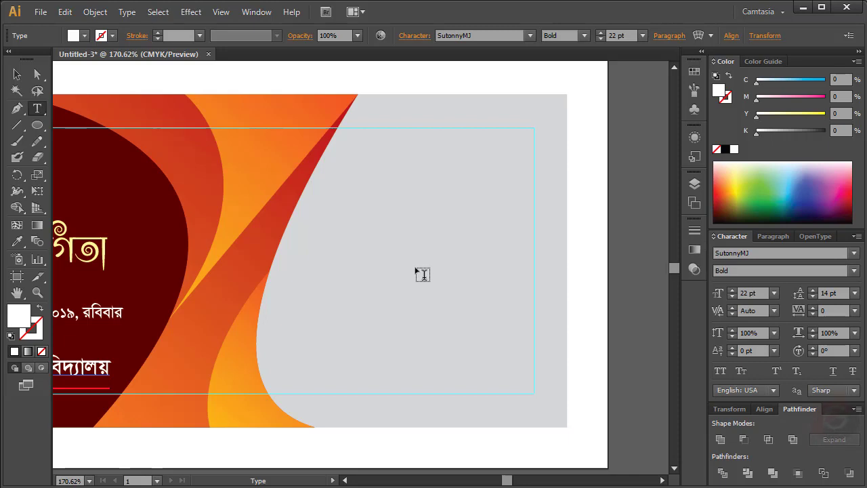
click(346, 196)
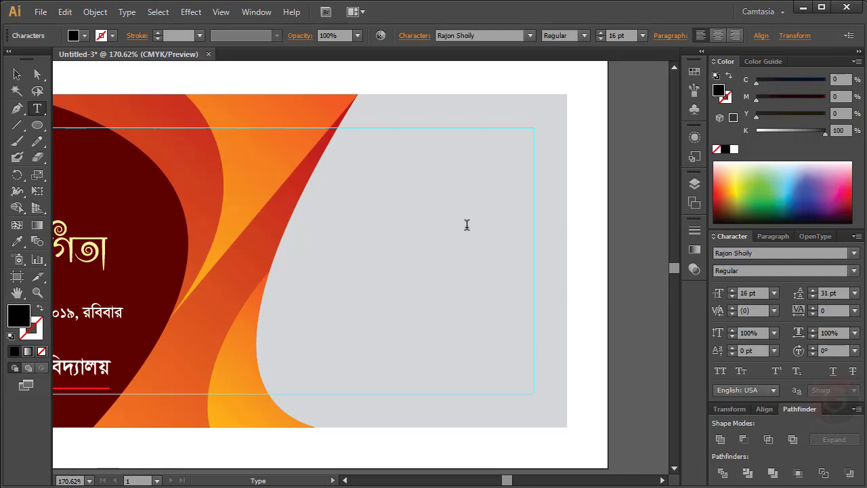
Type প্রধান অতিথি in SutonnyMJ on the grey side and Alt-drag a copy just below.
text(৯)
key(ctrl+a)
click(801, 252)
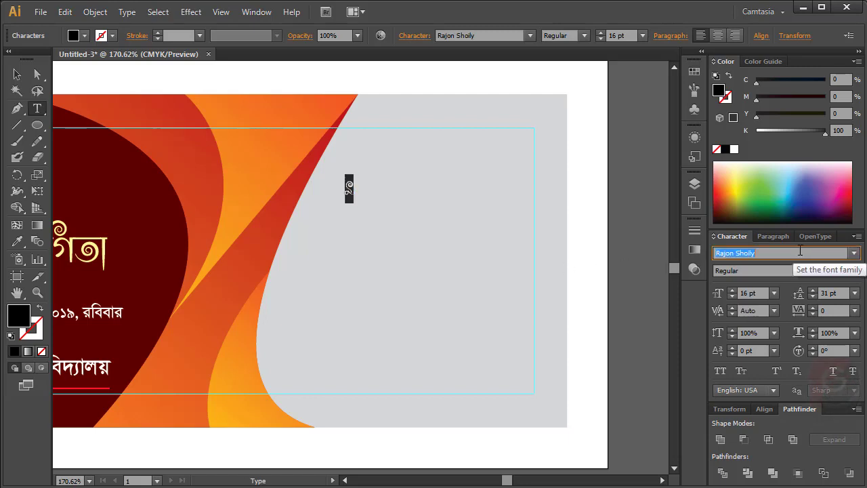
text(SutonnyMJ)
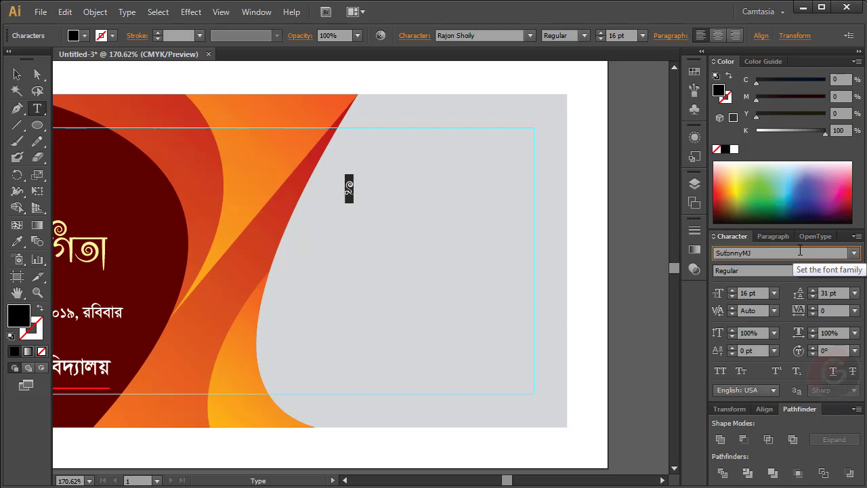
key(Return)
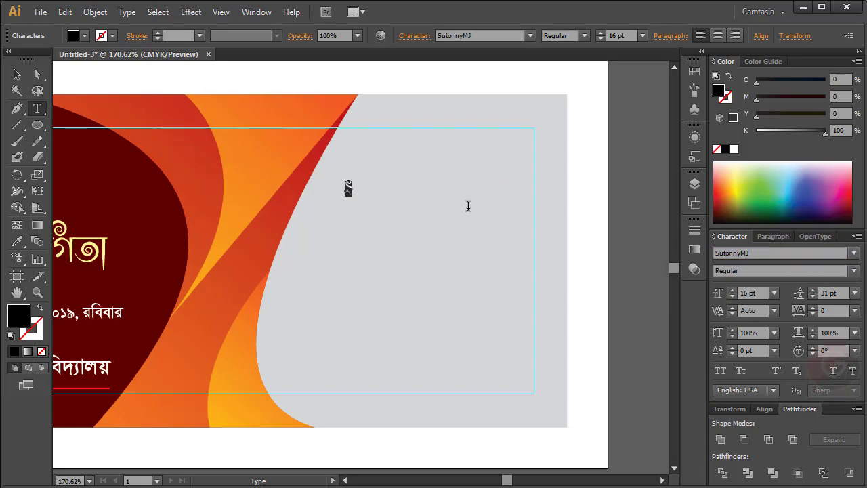
text(cÖa)
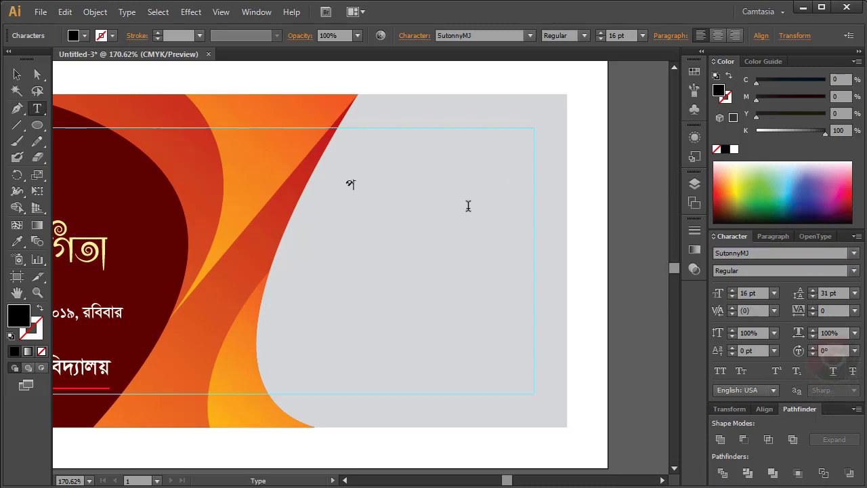
text(vb)
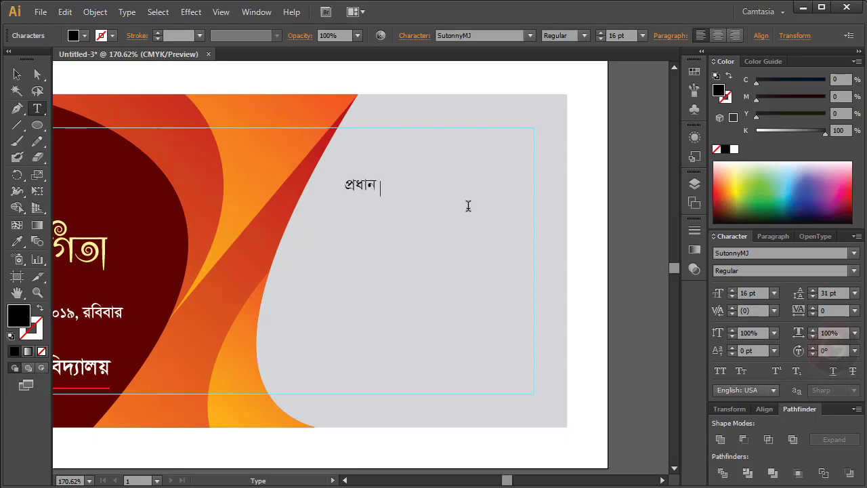
text( AwZw_)
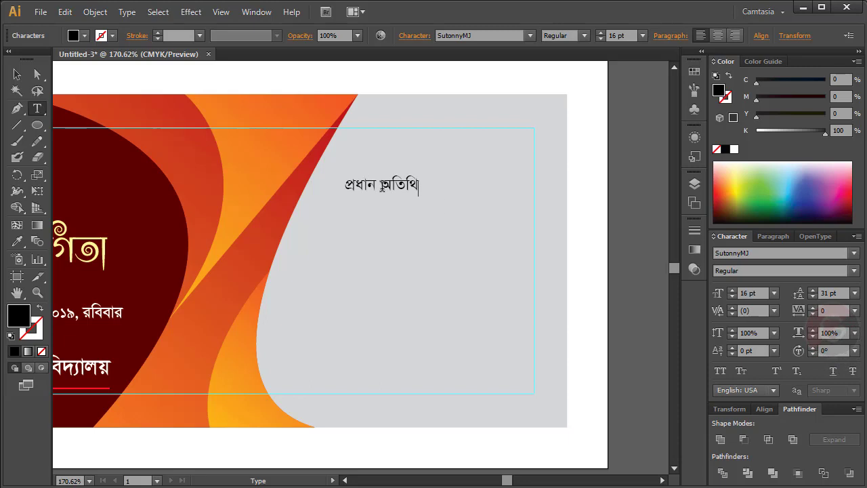
drag(395, 192, 396, 215)
Replace the copied heading text with the chief guest's name.
triple_click(396, 214)
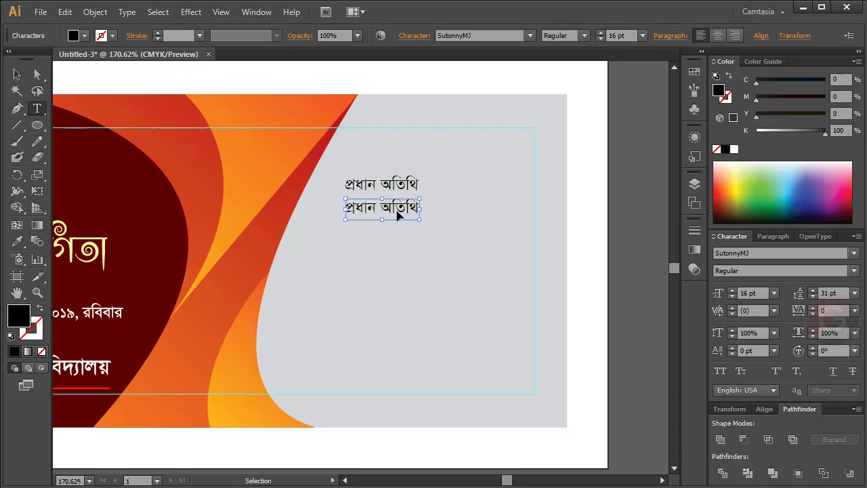
text(Ave)
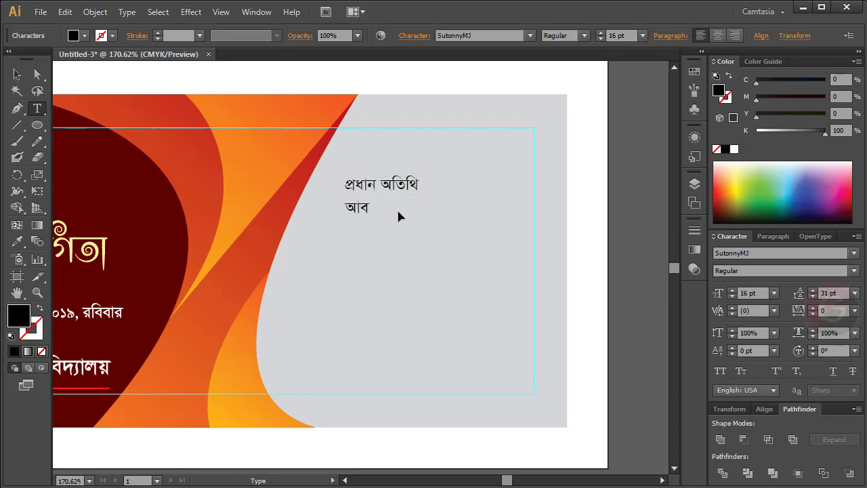
text(ãyj&jvn)
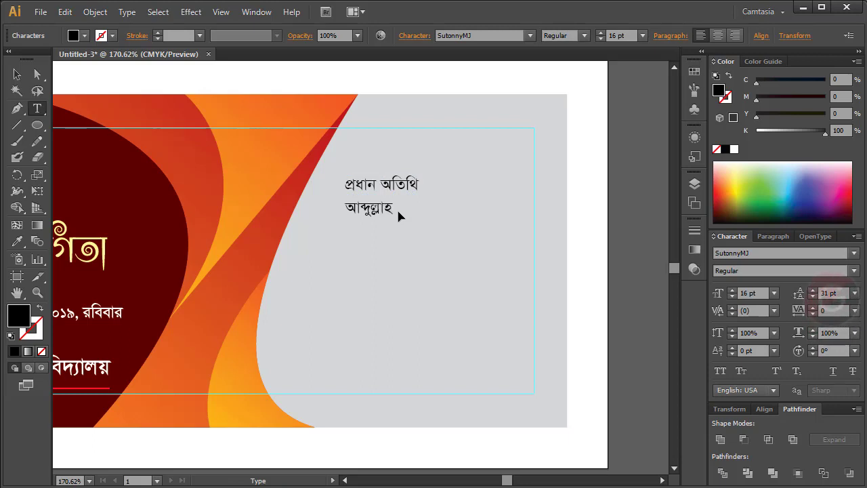
text( Avj)
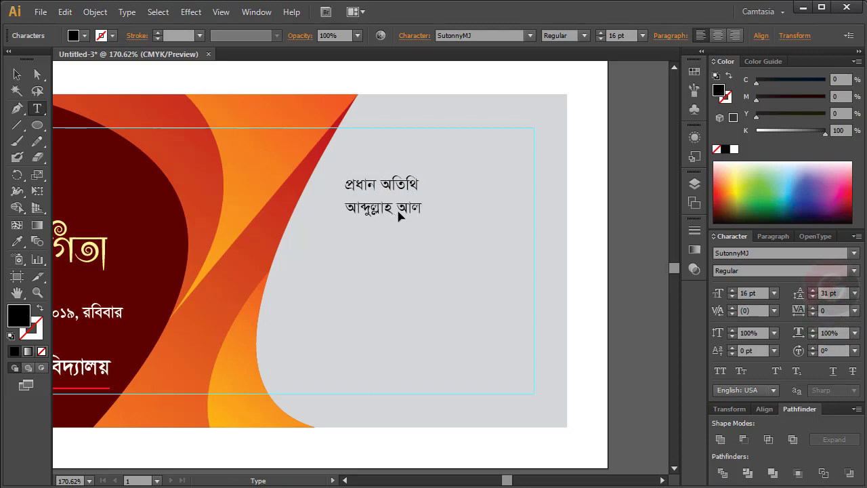
text( gvmyg)
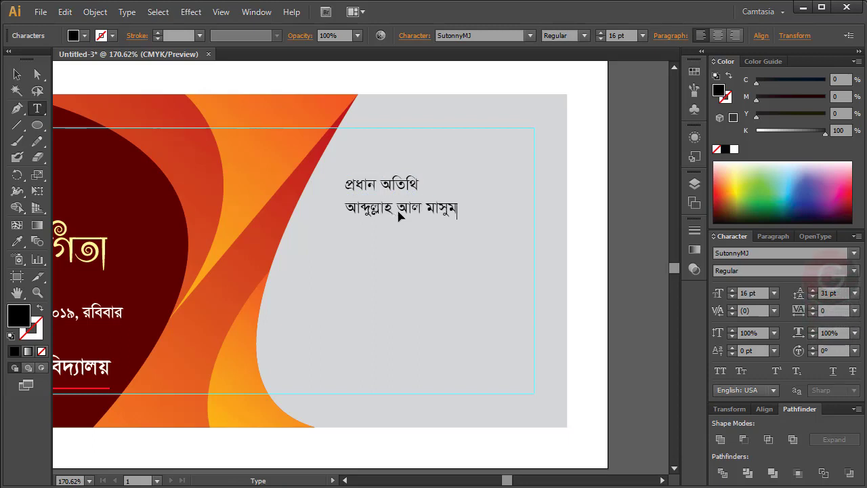
key(Escape)
Duplicate the name line below and type the guest's founder title at the IT institute.
drag(399, 214, 398, 235)
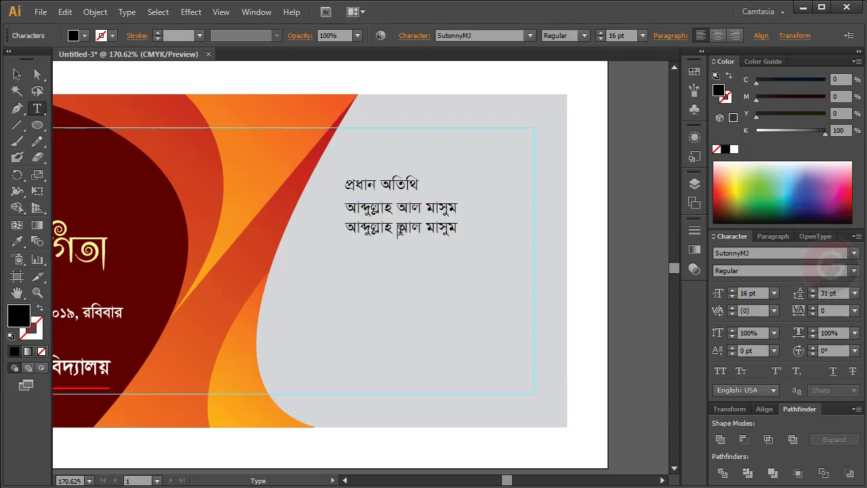
triple_click(400, 229)
text(cÖw)
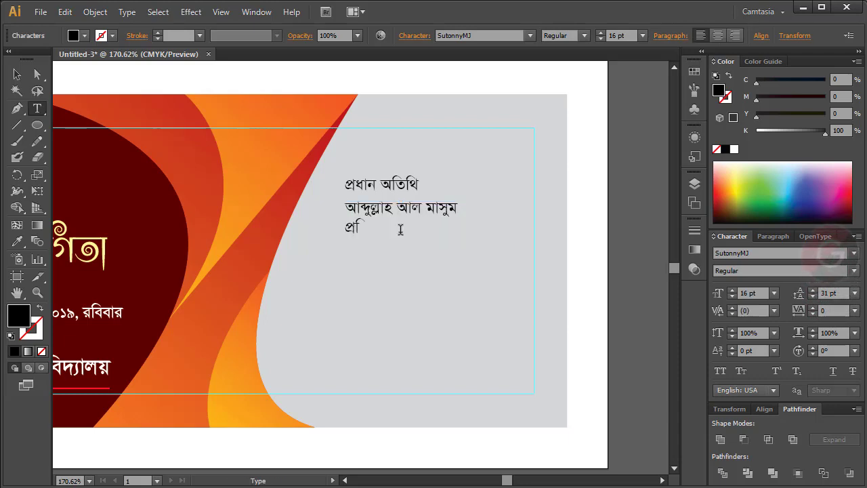
text(ZlôvZv)
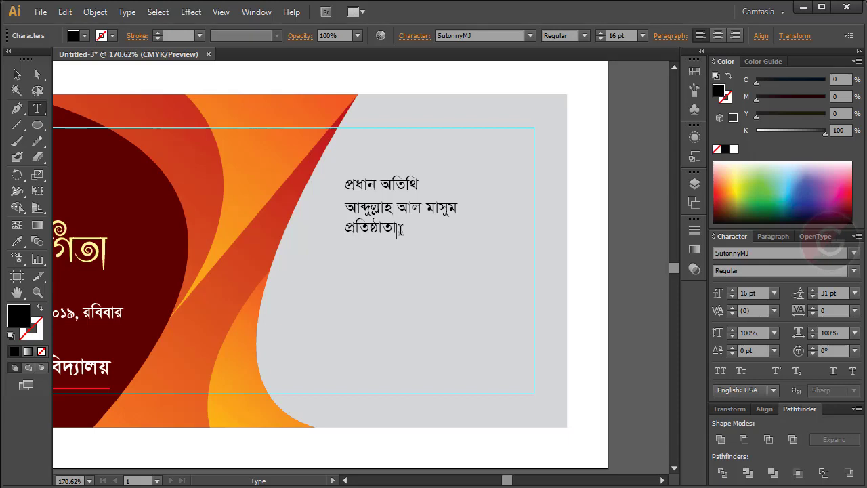
text( ivBU)
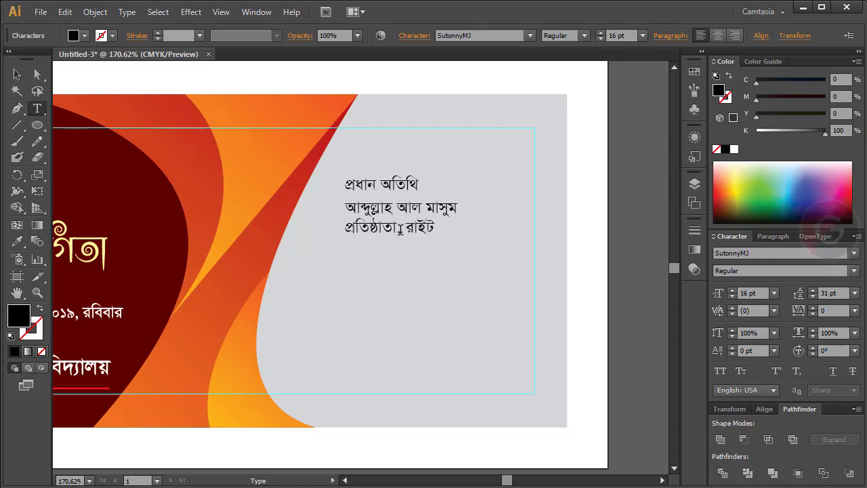
text( wK¬K )
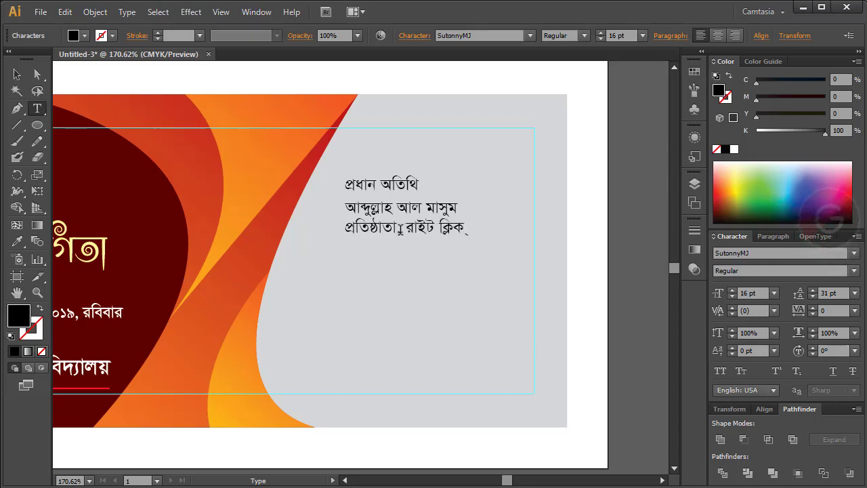
text(AvBwU)
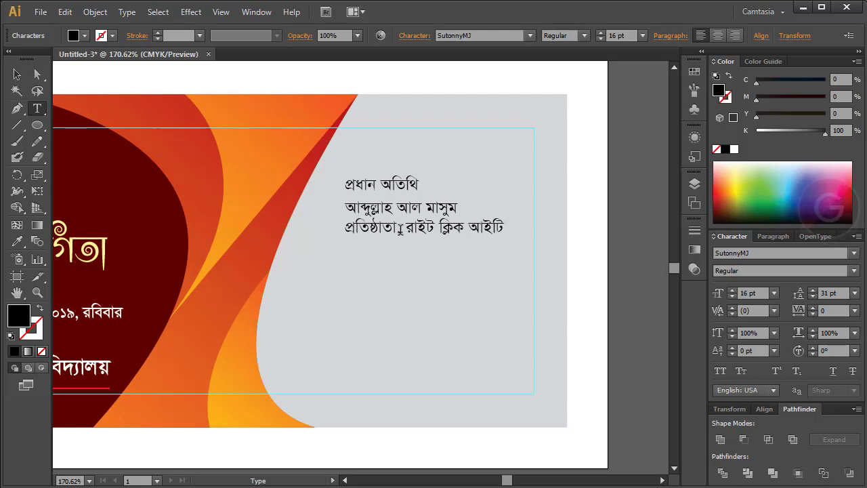
text( wbÝwUwU)
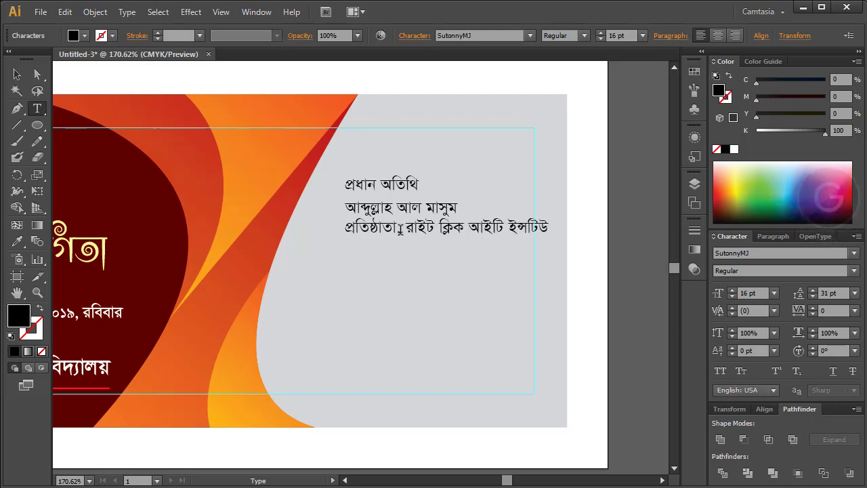
text(DU)
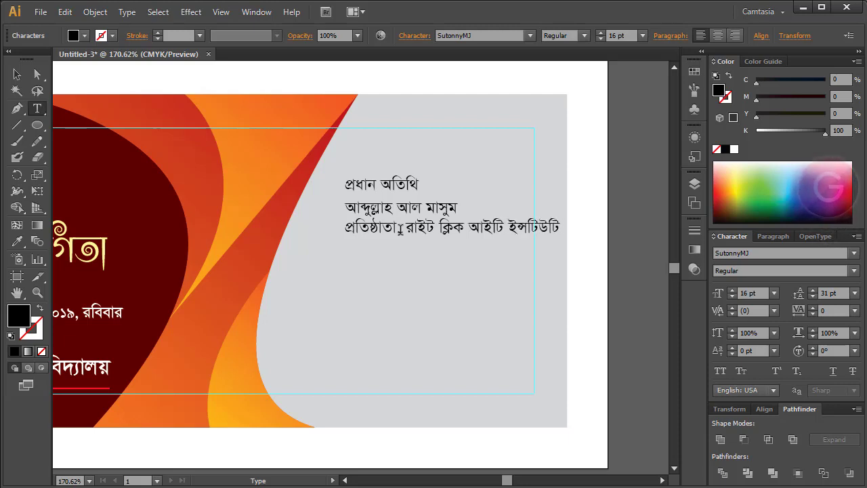
key(BackSpace)
key(BackSpace)
key(BackSpace)
Complete the corrected institute-name ending and zoom in on the guest text area.
text(wU)
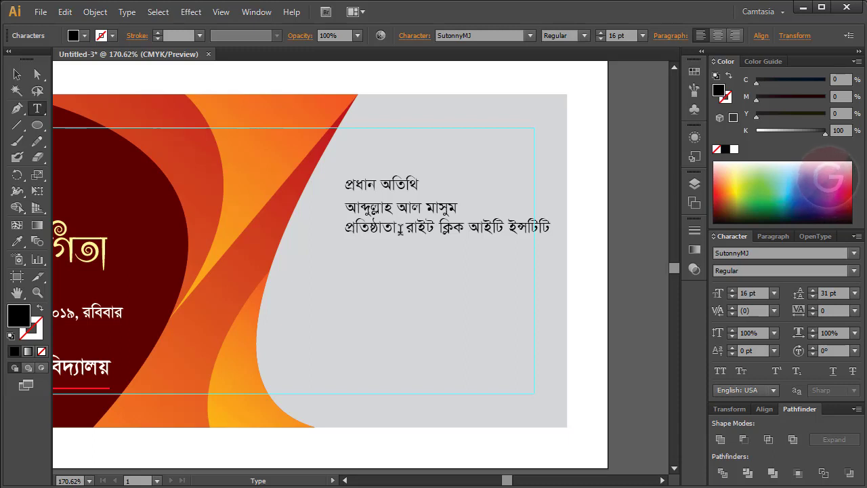
text(DU)
ctrl+click(400, 229)
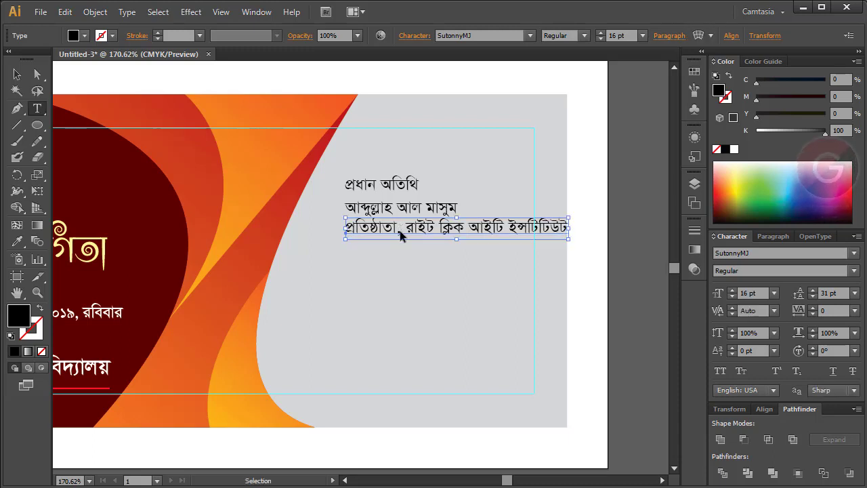
click(37, 292)
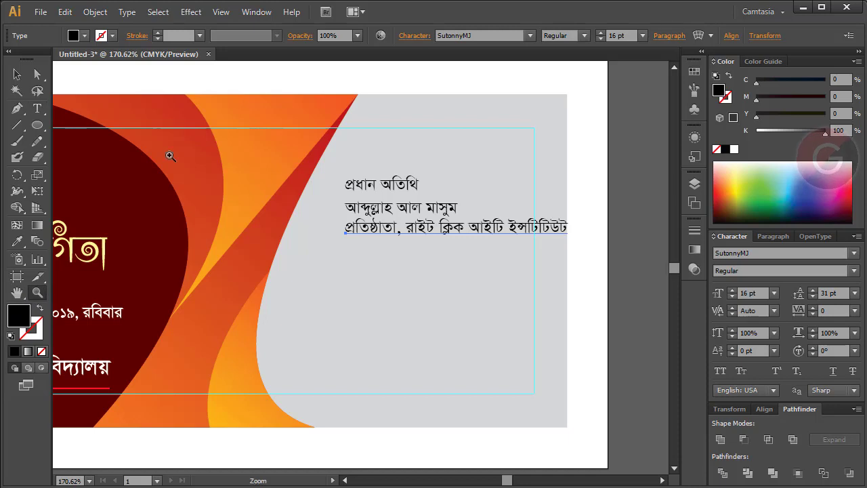
drag(223, 91, 596, 438)
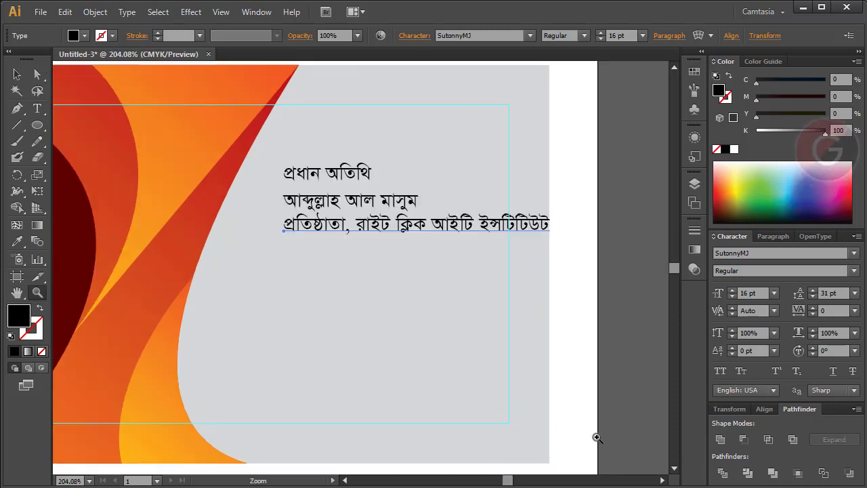
key(v)
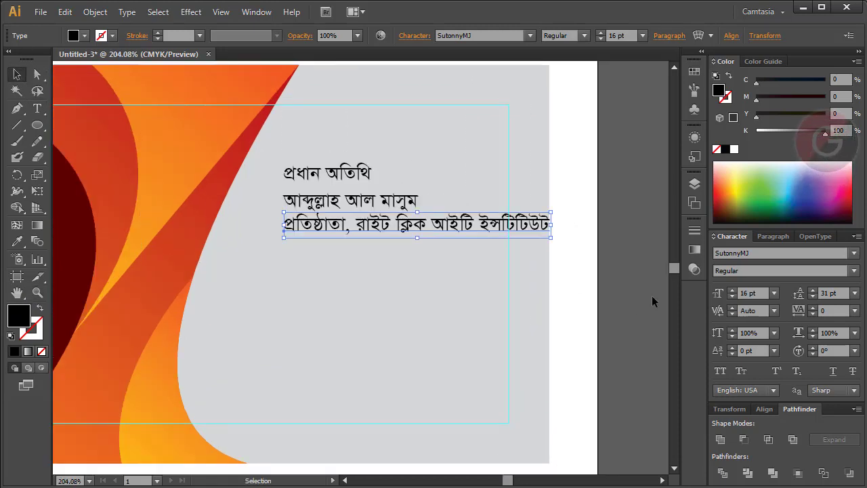
key(a)
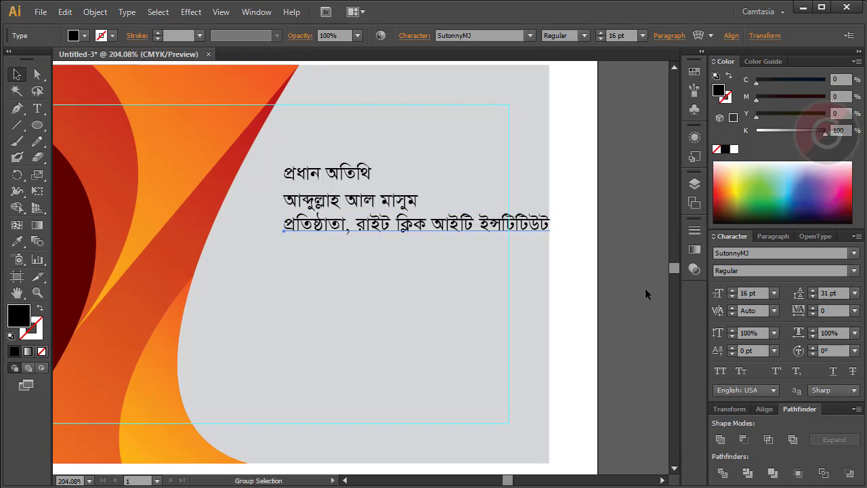
key(v)
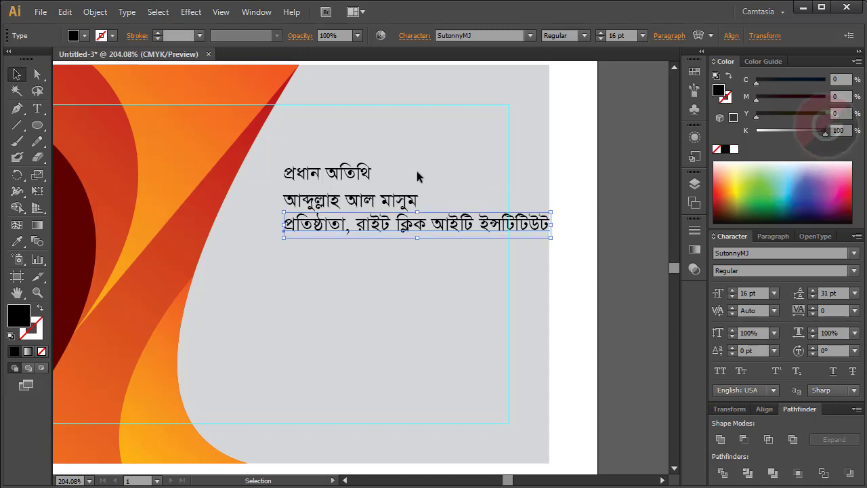
Reduce the designation line to 10 pt and nudge it up toward the name.
click(397, 202)
click(415, 229)
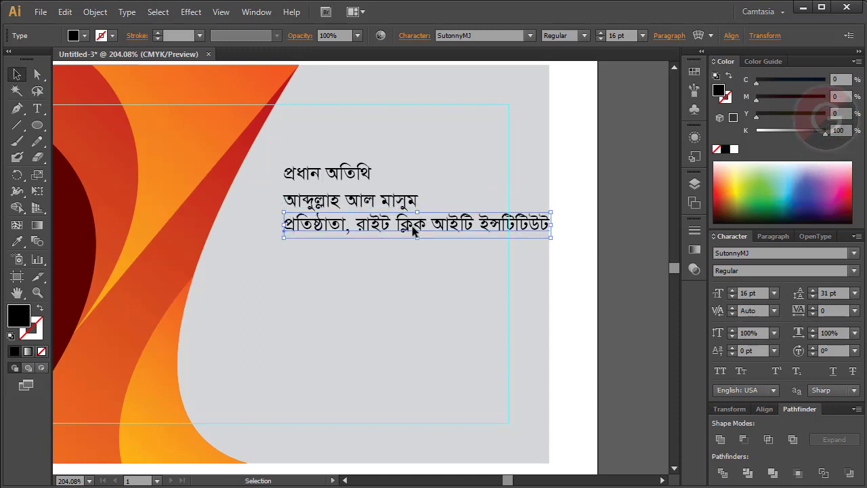
click(765, 295)
key(Down)
key(Down)
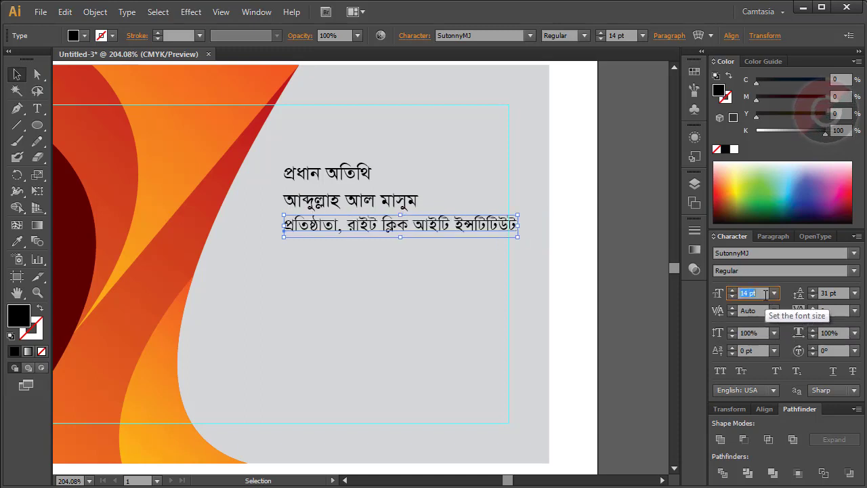
key(Down)
key(Down)
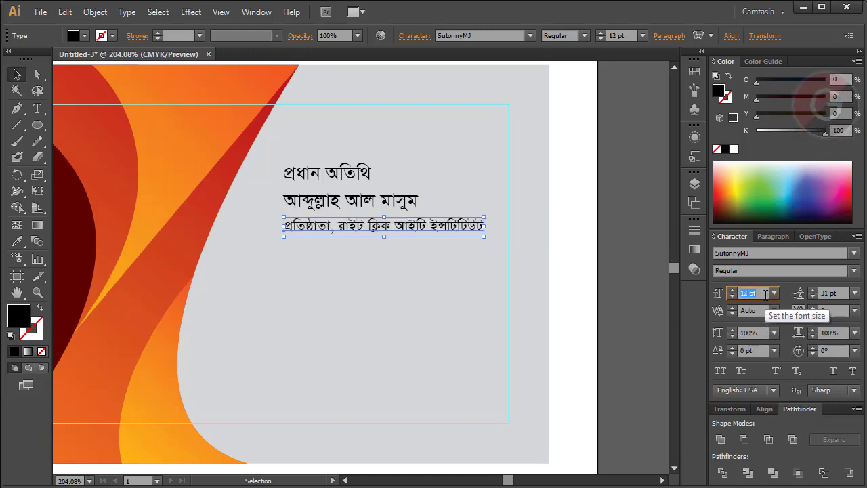
key(Down)
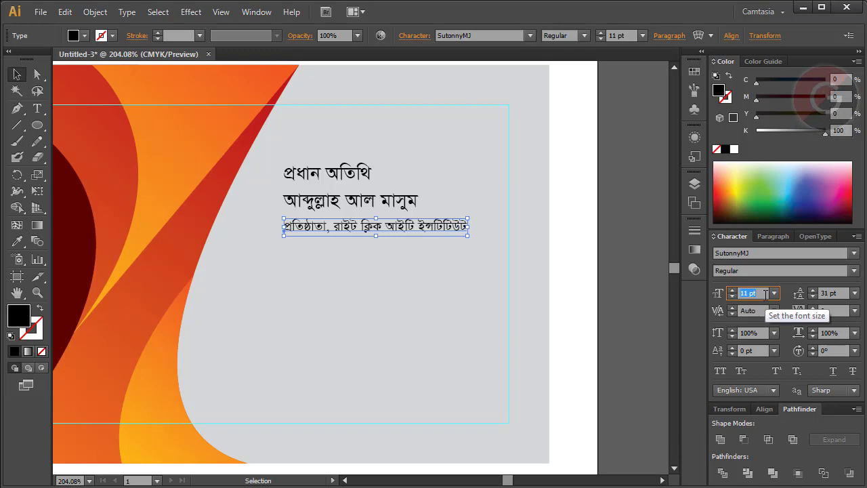
key(Down)
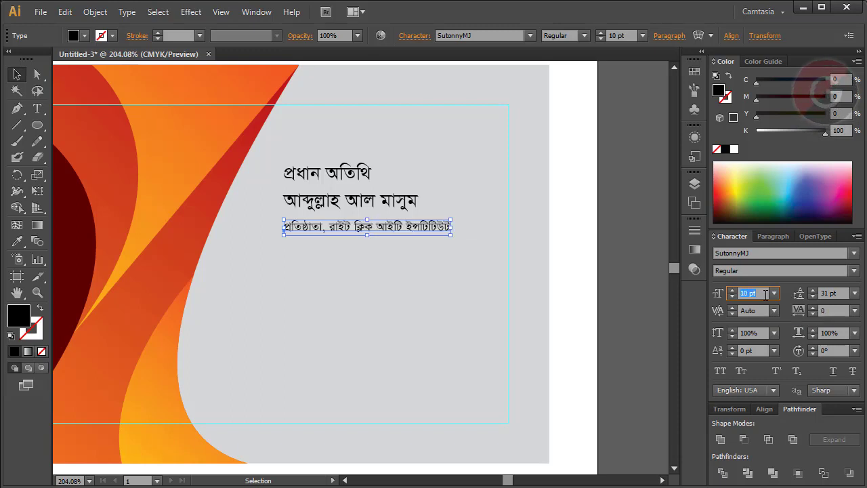
key(Return)
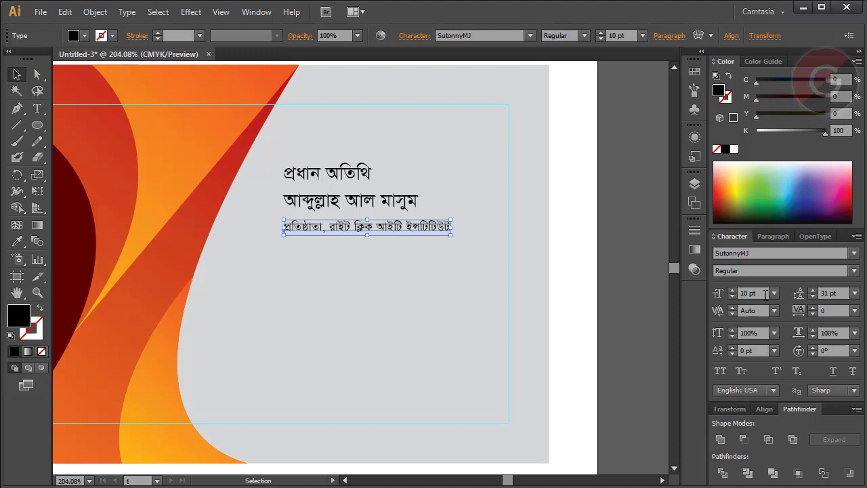
key(Up)
key(Up)
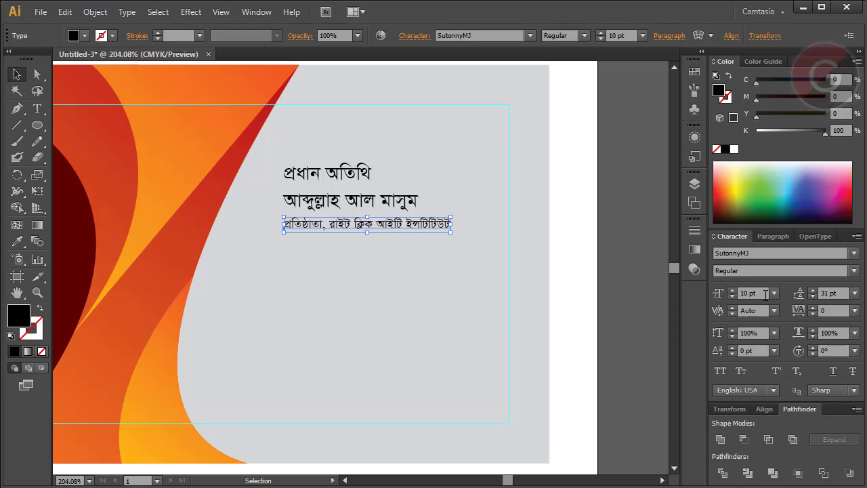
key(Up)
key(Up)
key(Up)
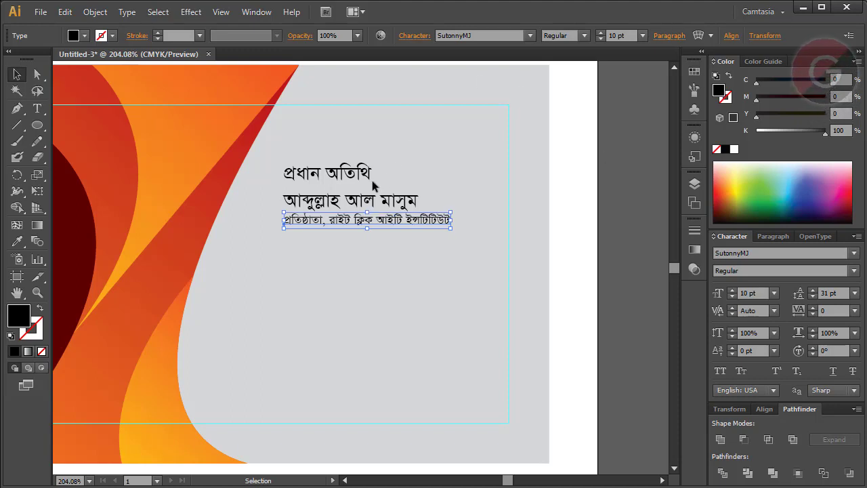
Make the প্রধান অতিথি heading 13 pt bold red and nudge it down slightly.
click(337, 179)
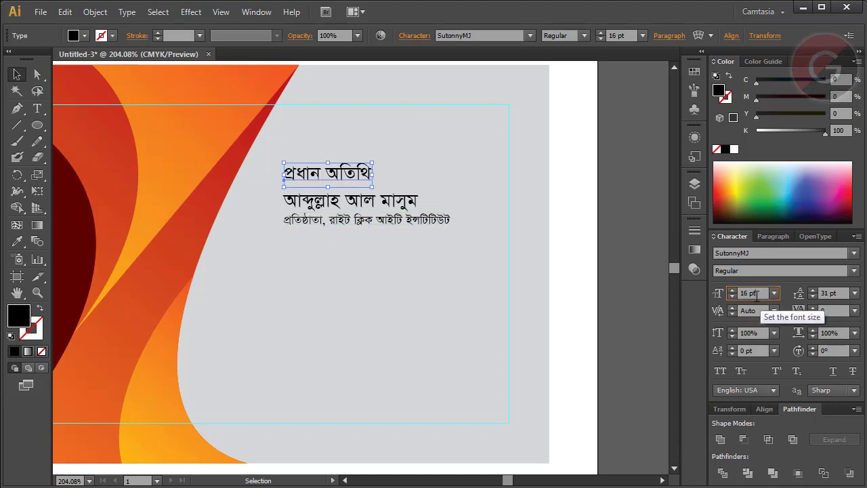
scroll(757, 292, down, 1)
scroll(757, 293, down, 1)
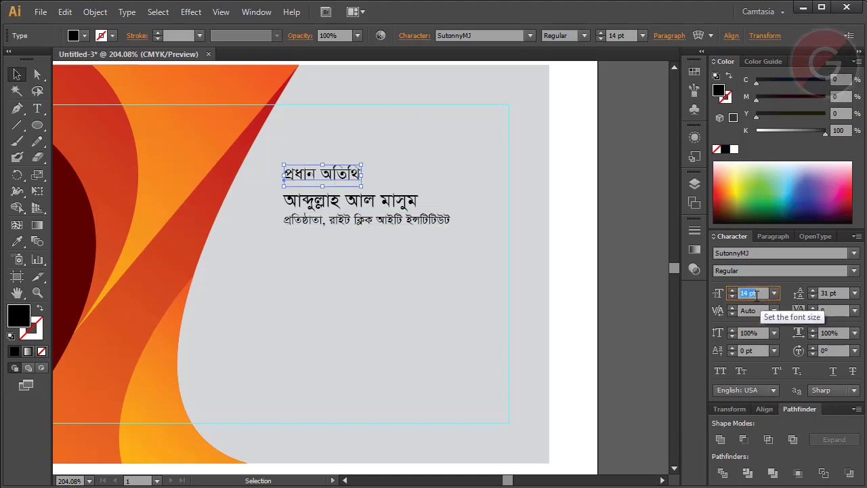
scroll(757, 293, down, 1)
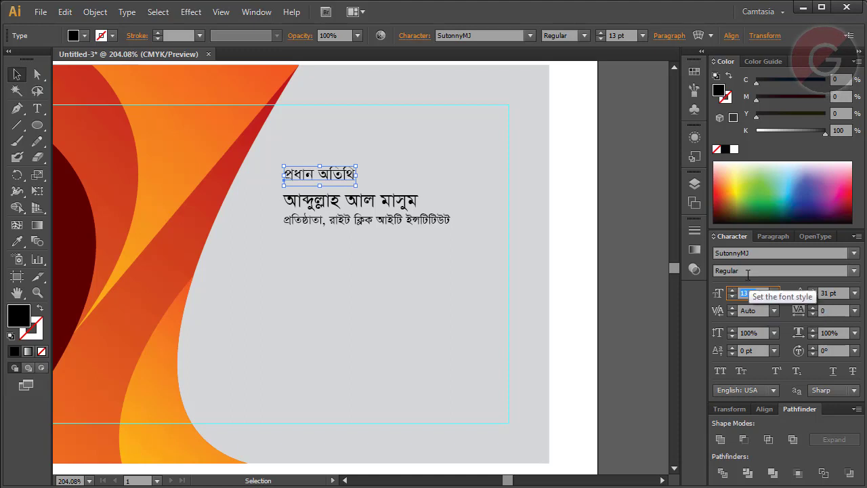
click(747, 271)
text(Bold)
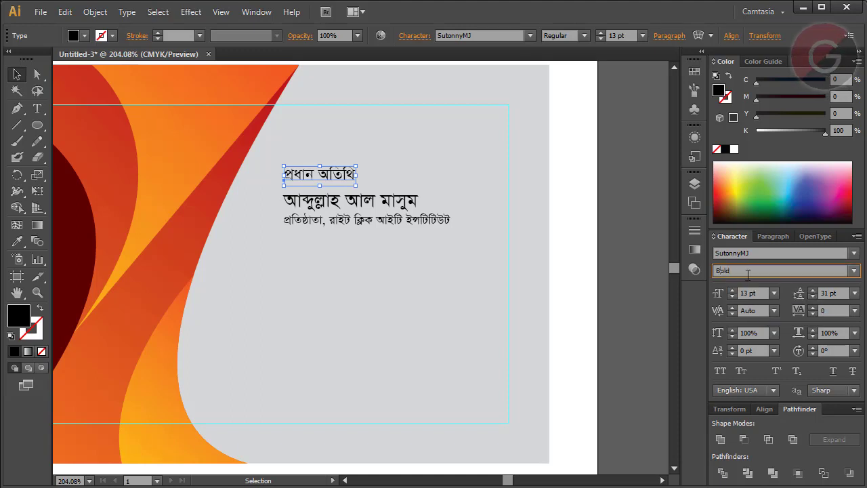
key(Return)
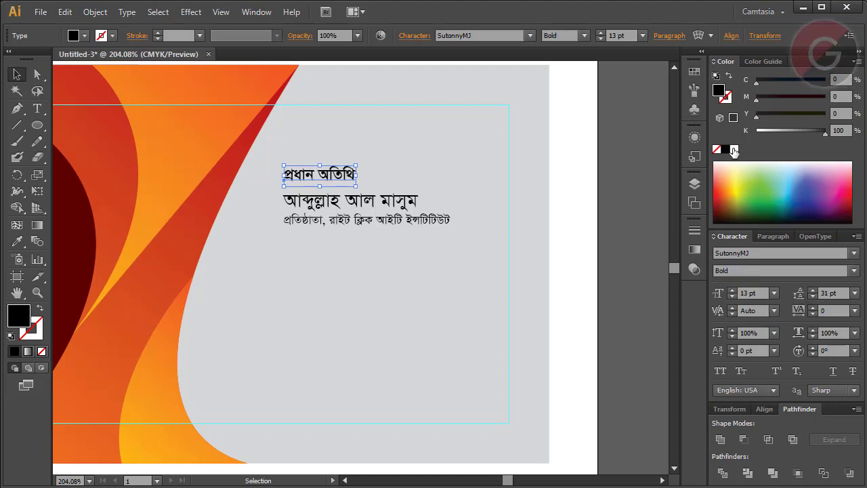
click(734, 149)
click(824, 99)
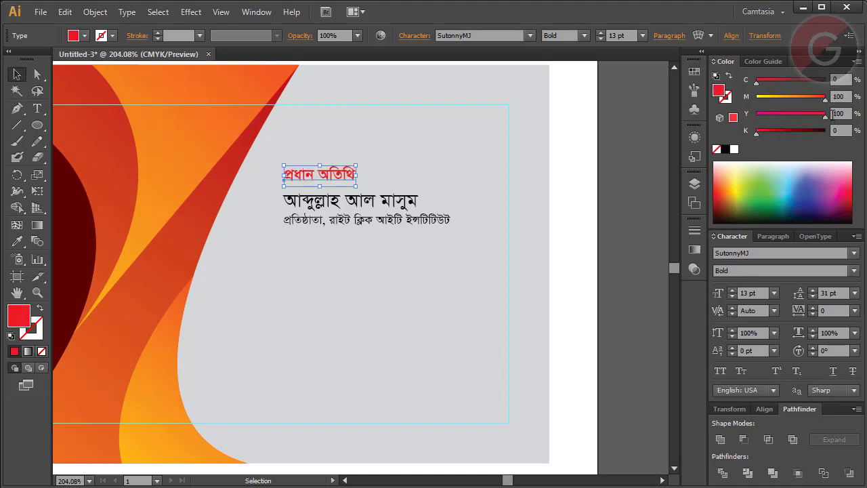
key(Down)
key(Down)
key(Down)
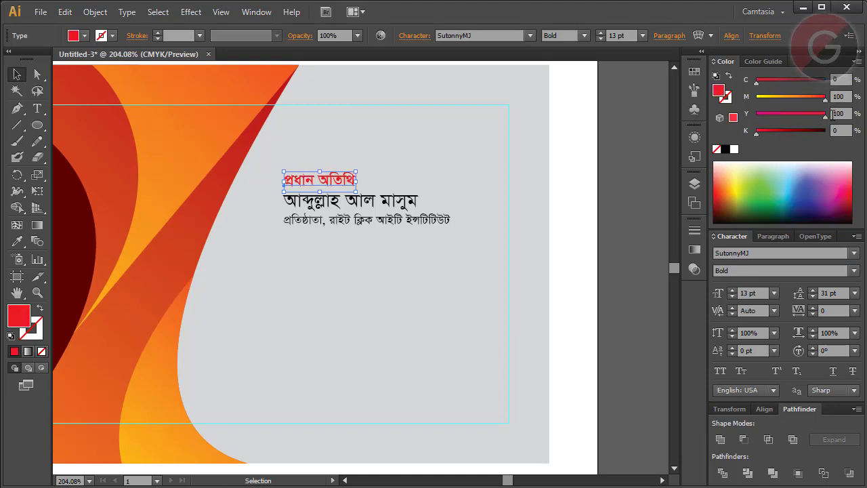
Keep the guest's name Regular and nudge the name and designation lines down.
click(371, 210)
click(800, 271)
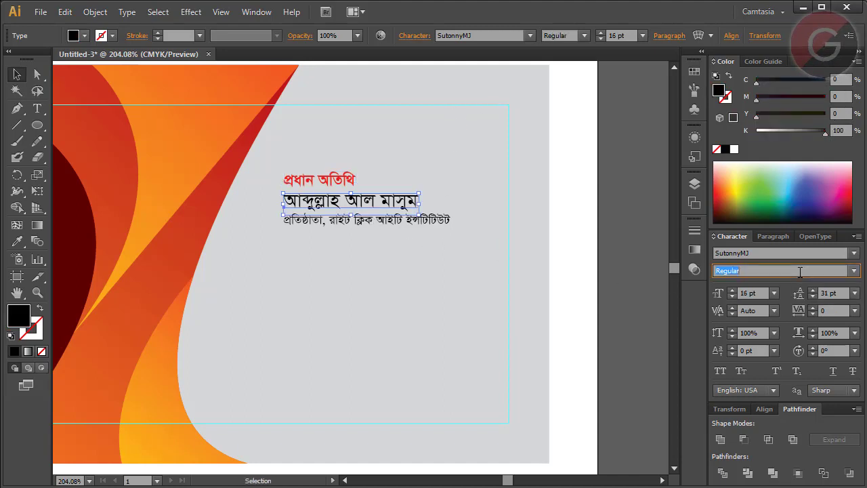
text(Bold)
key(Return)
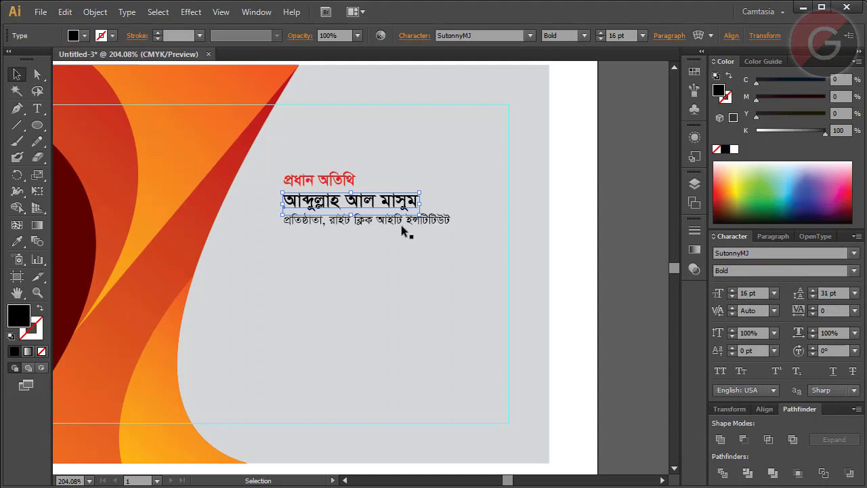
key(ctrl+z)
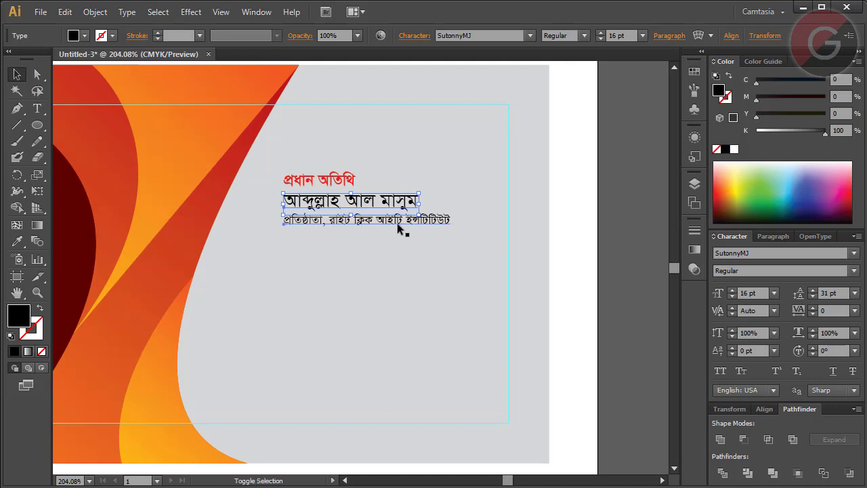
shift+click(397, 223)
key(Down)
key(Down)
key(Down)
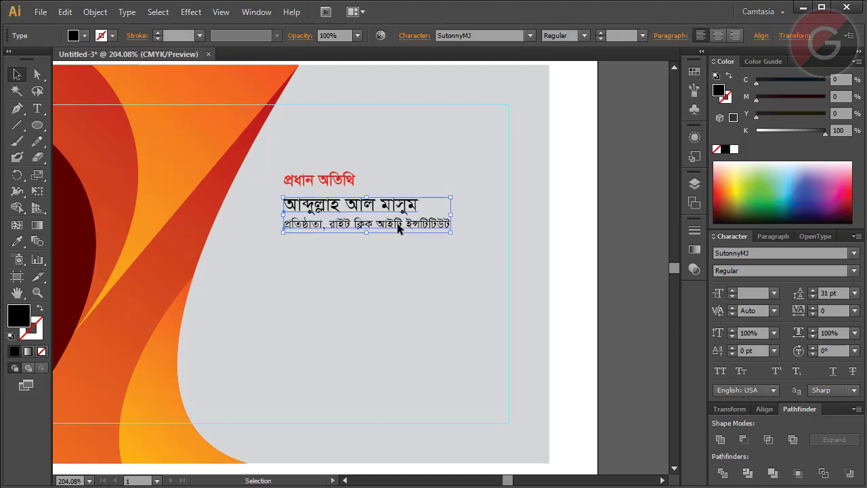
key(Down)
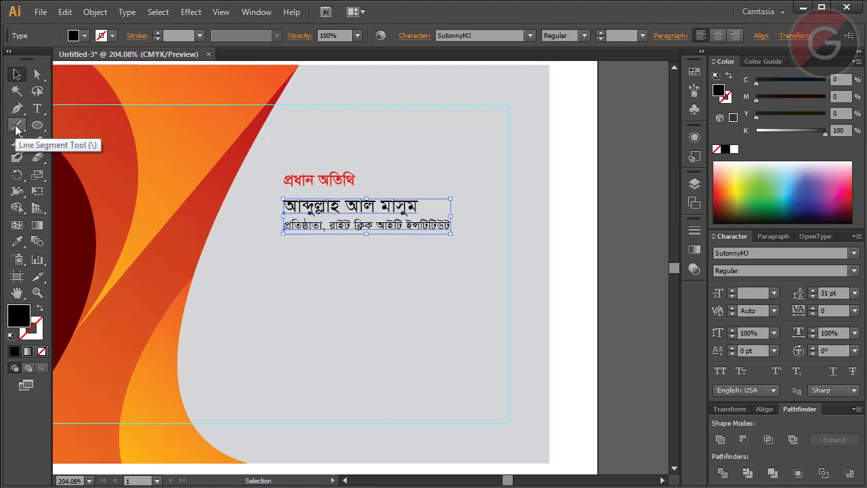
Draw a horizontal divider line under the heading with no fill.
click(17, 124)
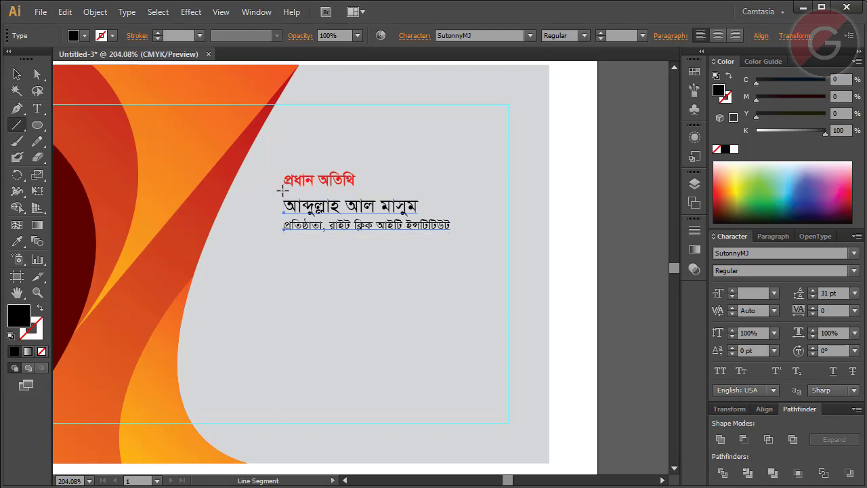
drag(283, 189, 509, 190)
click(10, 336)
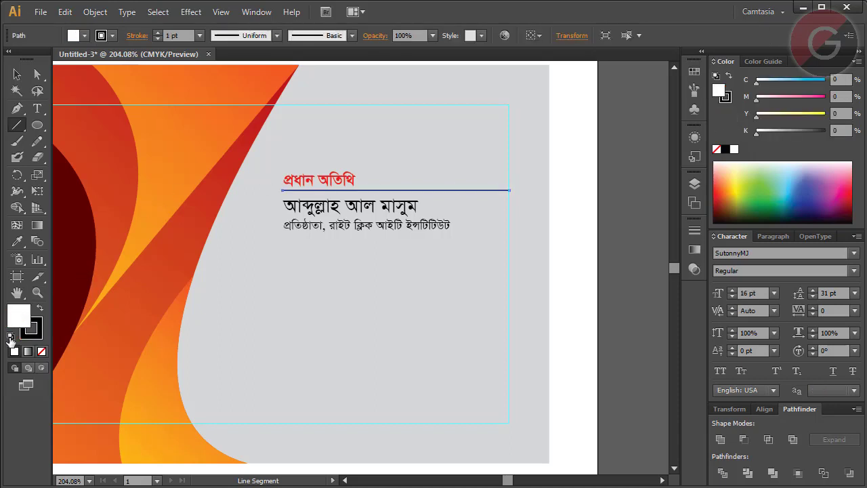
click(41, 351)
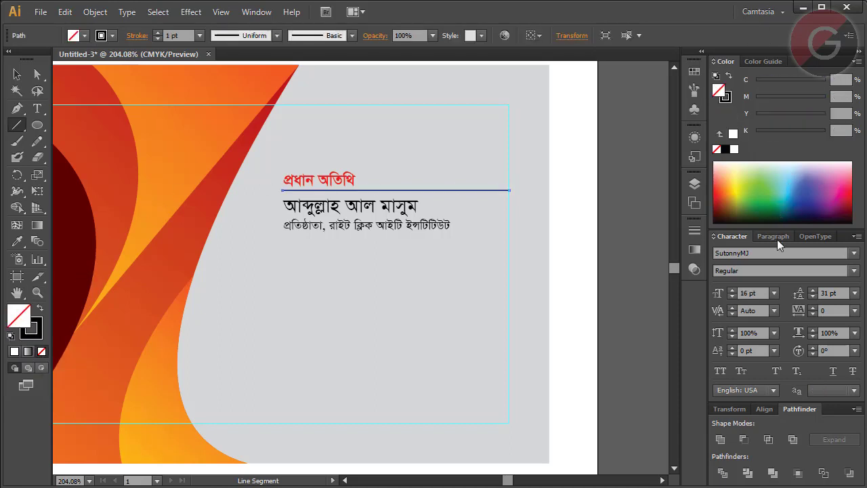
Give the divider a 1.25 pt stroke lightened to grey (K about 33%).
click(694, 230)
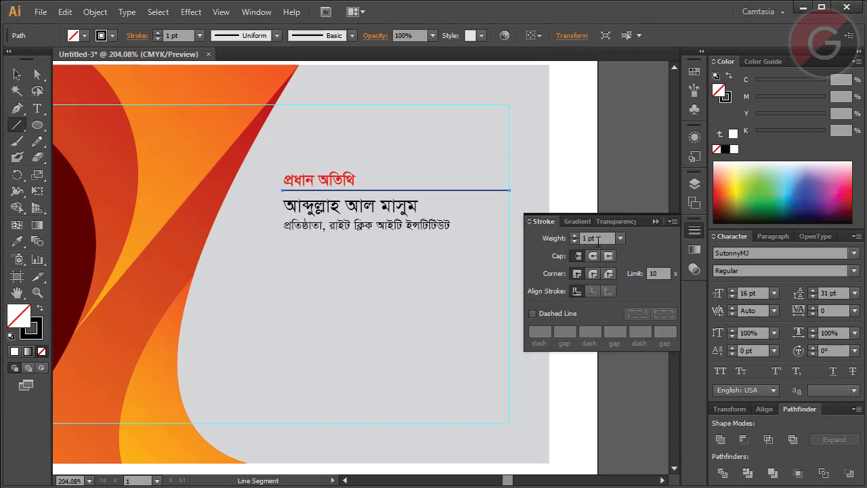
click(597, 241)
text(1.25)
key(Return)
click(725, 97)
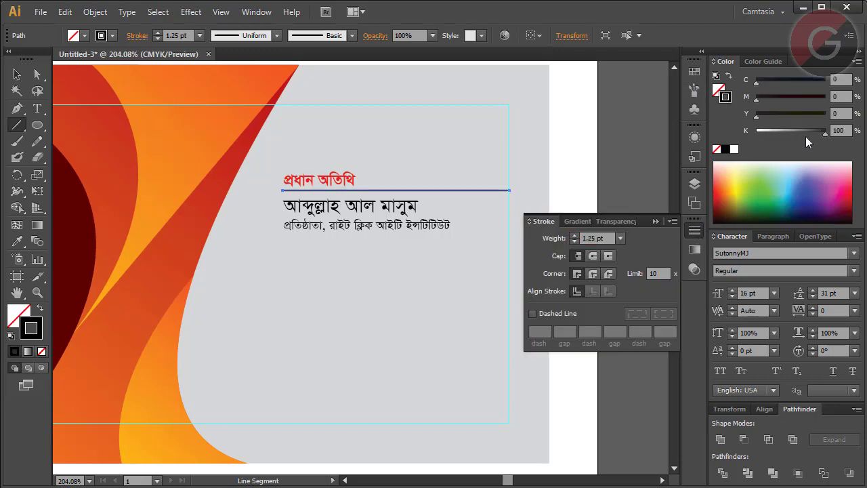
drag(825, 133, 778, 133)
Deselect the divider, shift the view, and marquee-select the heading, line and guest text.
click(16, 75)
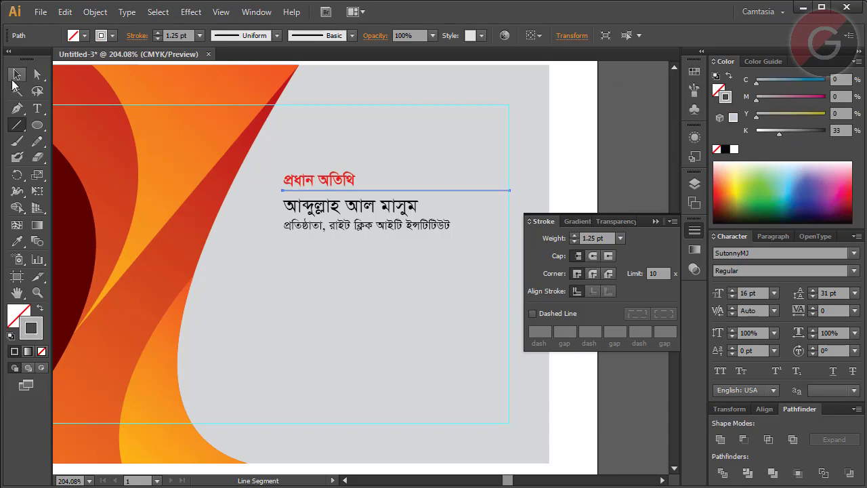
click(589, 174)
drag(565, 176, 525, 171)
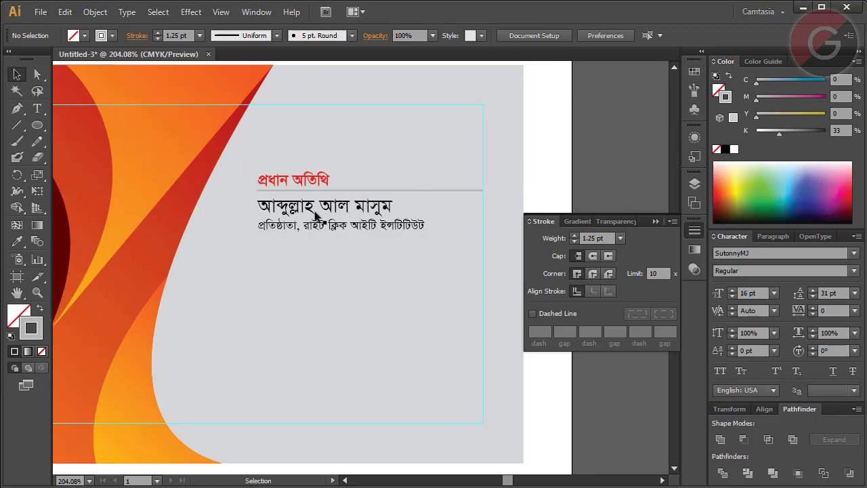
mouse_move(430, 197)
mouse_down()
mouse_move(415, 236)
mouse_move(286, 176)
mouse_up()
Group the heading, divider and guest text, and Alt-drag a copy below.
right_click(286, 175)
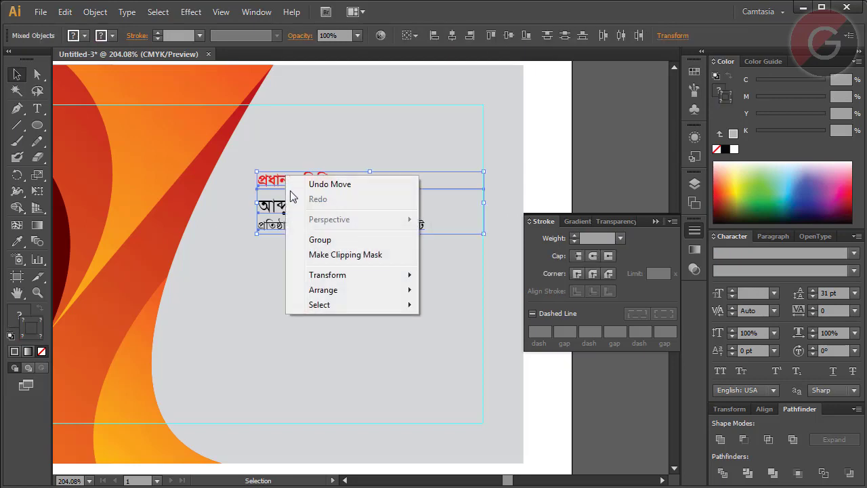
click(314, 240)
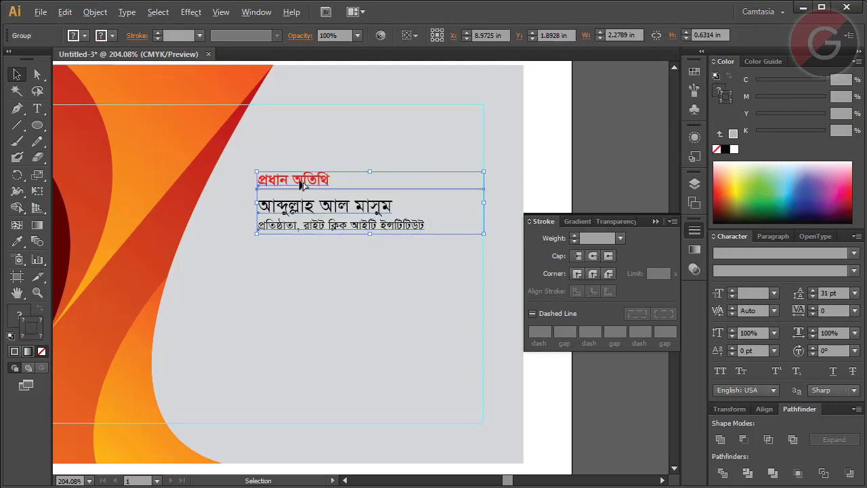
mouse_move(302, 184)
mouse_down()
mouse_move(298, 250)
mouse_move(219, 246)
mouse_up()
click(38, 108)
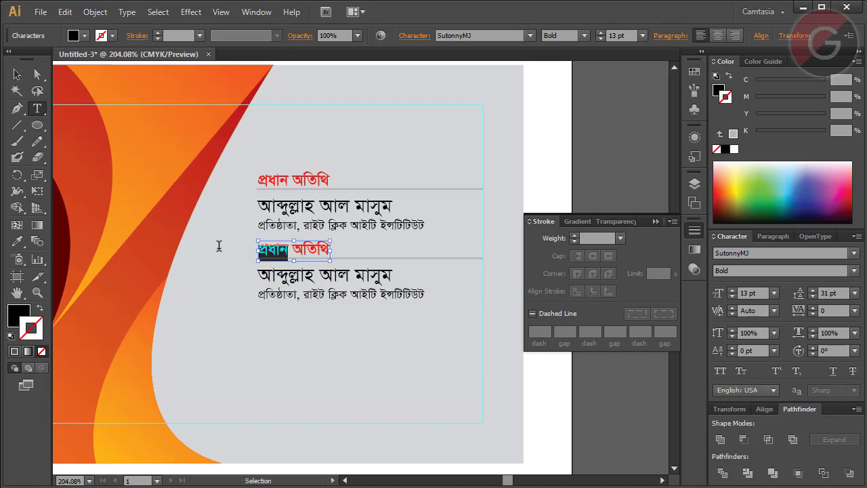
Retitle the copy বিশেষ অতিথি and enter the special guest's name.
text(বিশেষ)
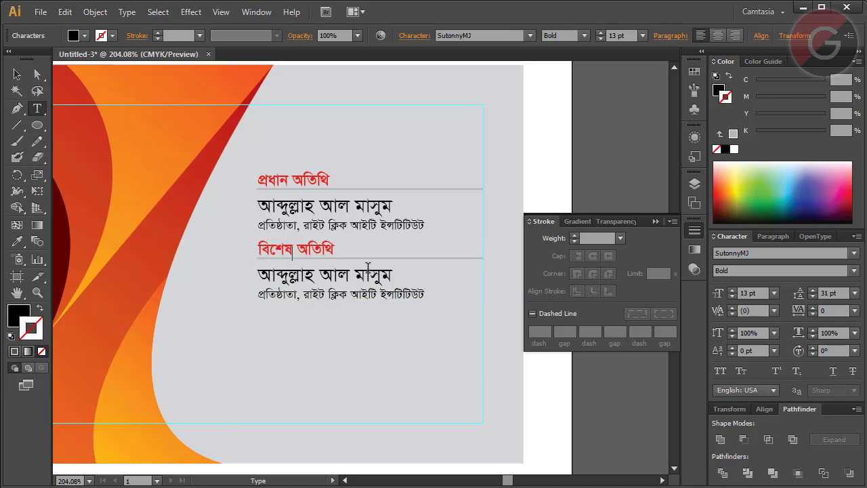
drag(390, 274, 256, 266)
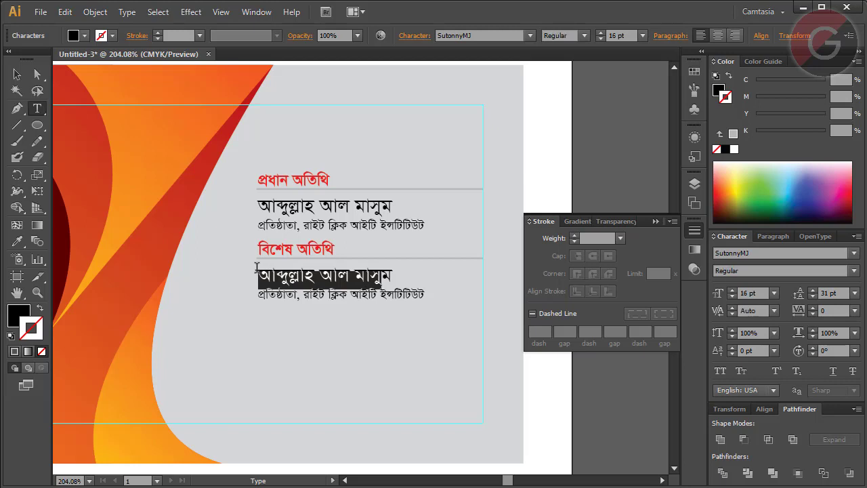
text(সুবুম)
text(ত)
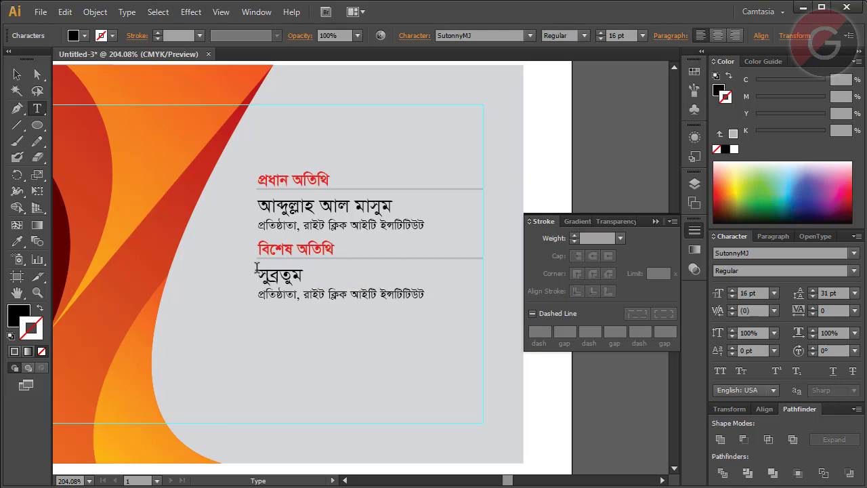
text( ধর শুভ)
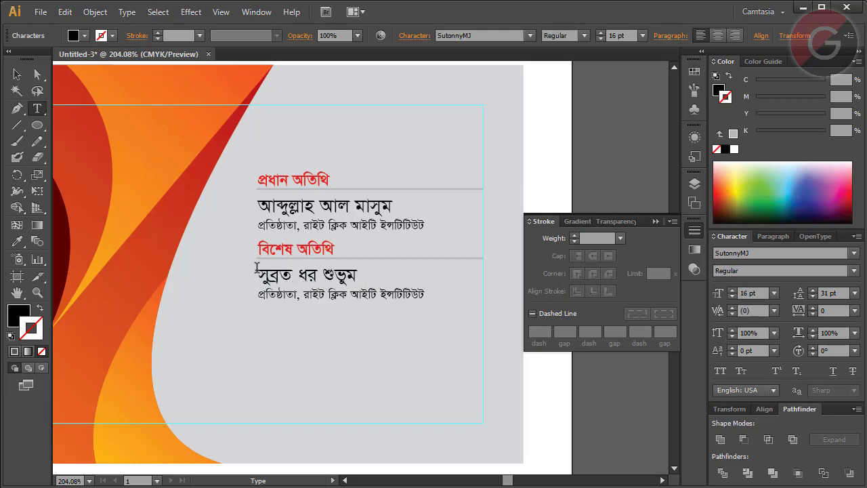
key(shift+Left)
text(ভ)
Replace the copied designation with the special guest's partner title.
triple_click(296, 297)
text(পা)
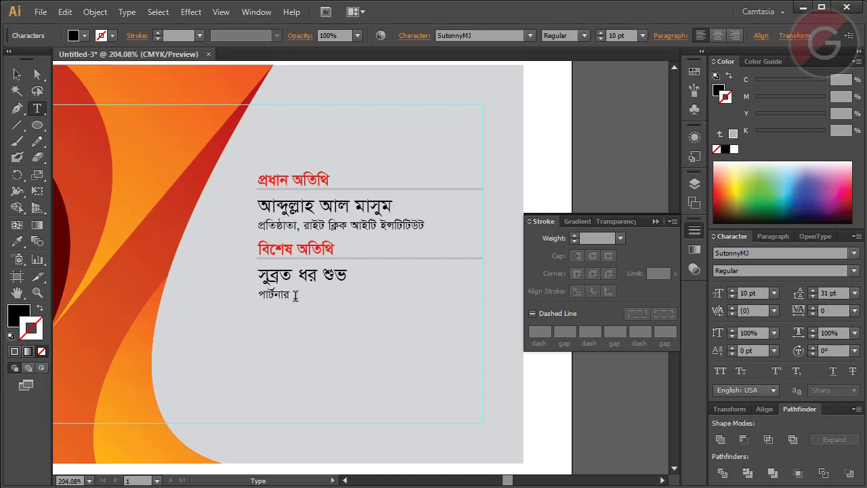
text(ফুনি)
key(BackSpace)
text(ণ গ্রাফিক্স)
Leave text editing, undo an accidental extra copy of the block, and deselect.
click(17, 75)
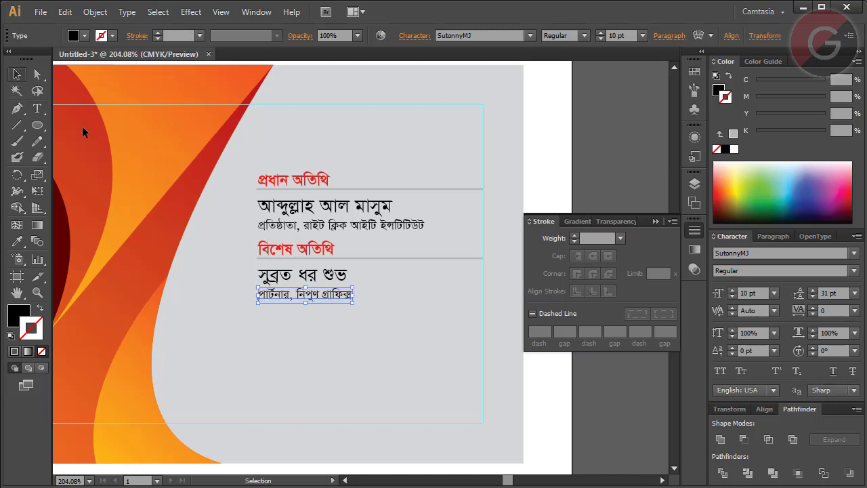
shift+click(334, 277)
drag(334, 277, 384, 339)
key(ctrl+z)
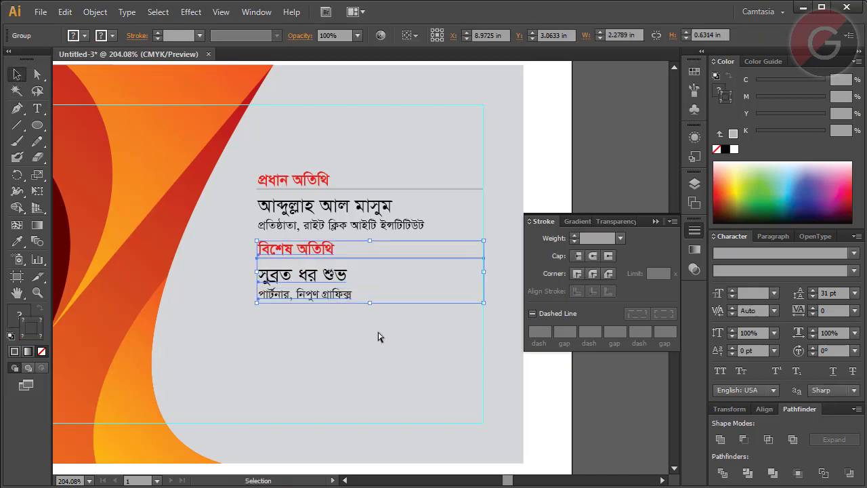
click(377, 333)
Duplicate the special guest's name and title lines twice below.
click(38, 75)
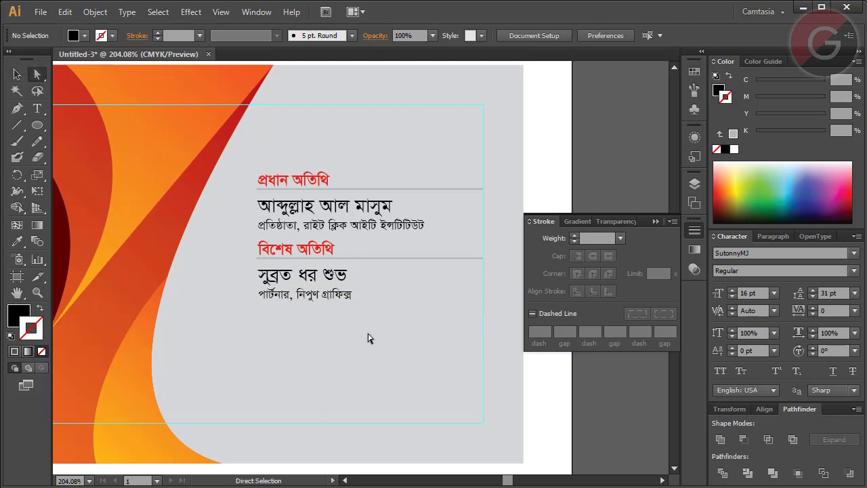
mouse_move(363, 330)
mouse_down()
mouse_move(298, 282)
mouse_move(312, 328)
mouse_move(307, 316)
mouse_up()
key(v)
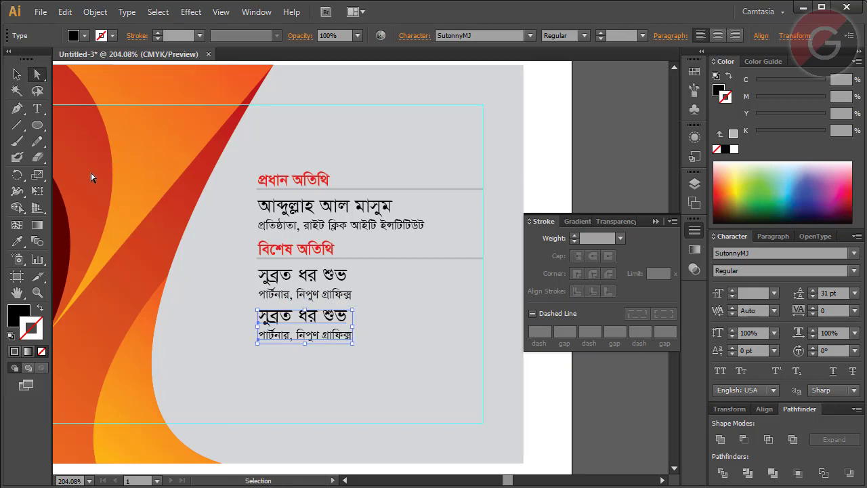
key(ctrl+d)
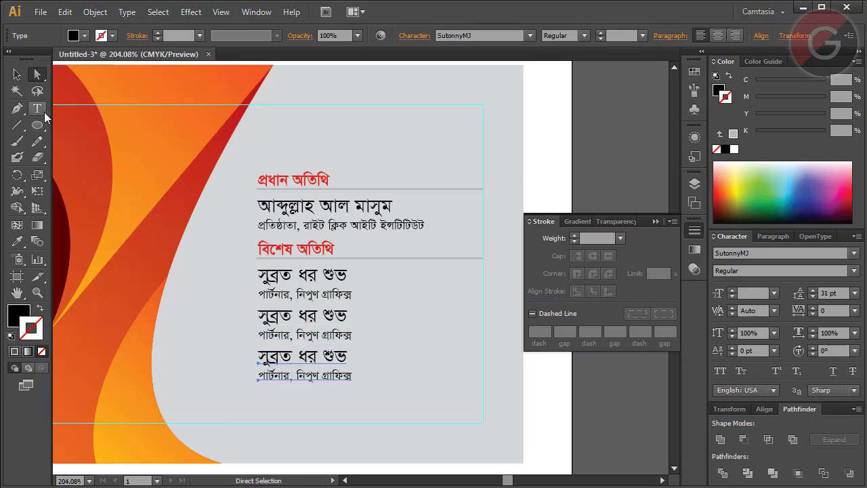
Replace the second entry's name with the next special guest's name.
click(43, 111)
click(299, 315)
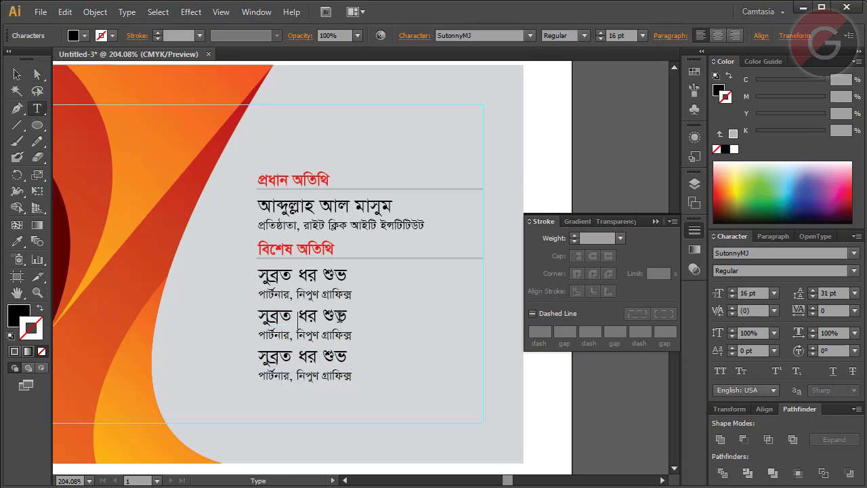
drag(336, 316, 235, 312)
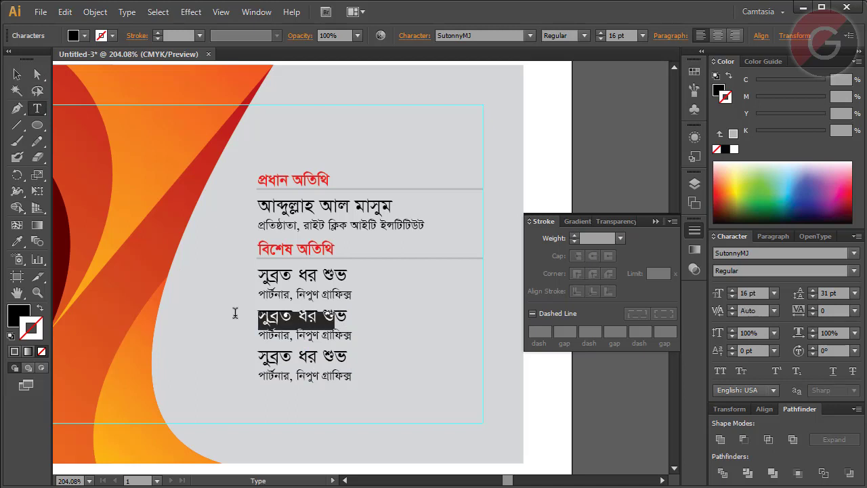
text(রাজিব )
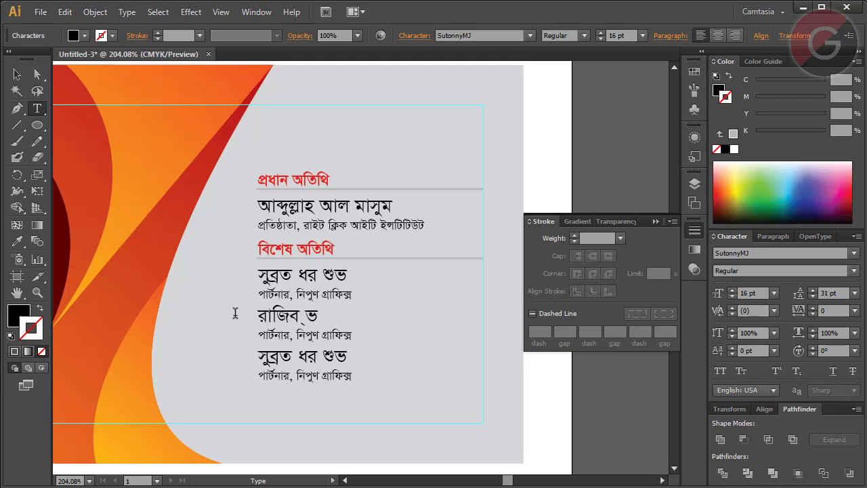
text(আহমেদ)
key(shift+Right)
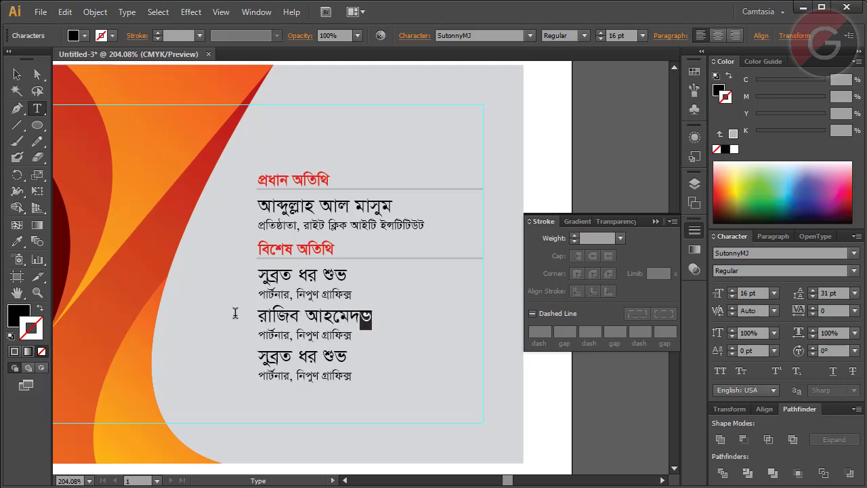
key(Delete)
Enter the third guest's name and the title পরিচালক, কম্পিউটার ট্রেনিং সেন্টার.
mouse_move(284, 336)
mouse_down()
mouse_move(362, 343)
mouse_move(241, 353)
mouse_up()
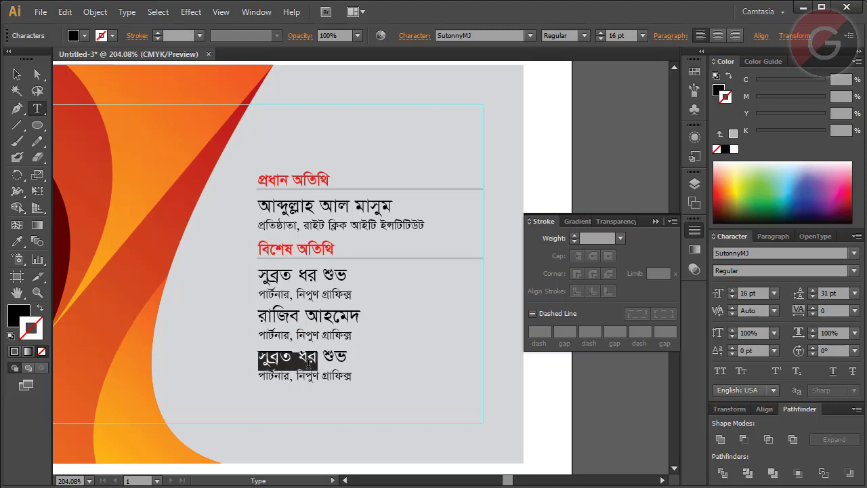
key(BackSpace)
text(এমর)
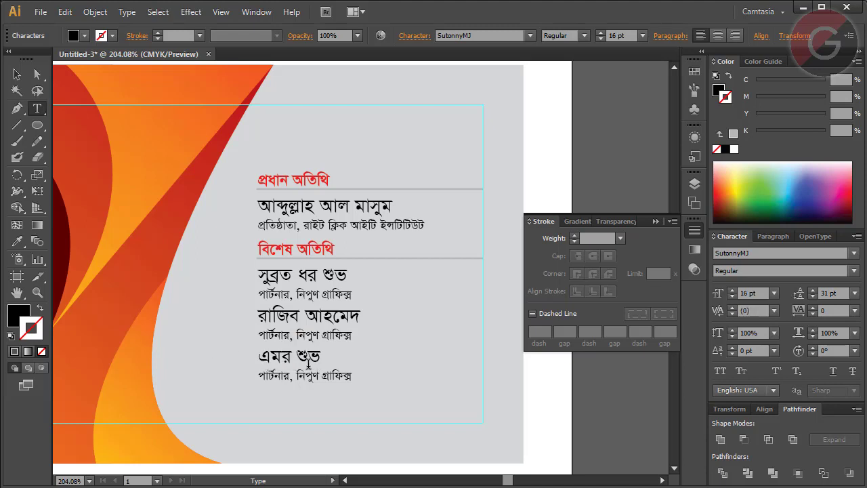
text(ান হোসেন)
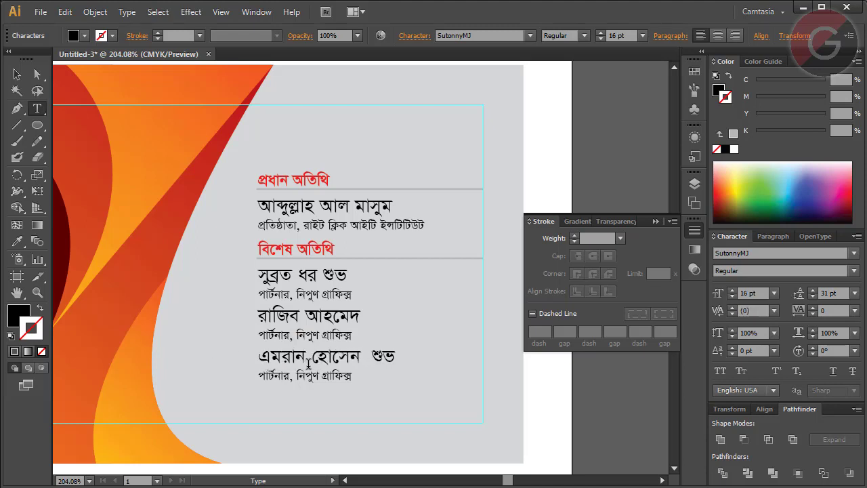
text( সুজ )
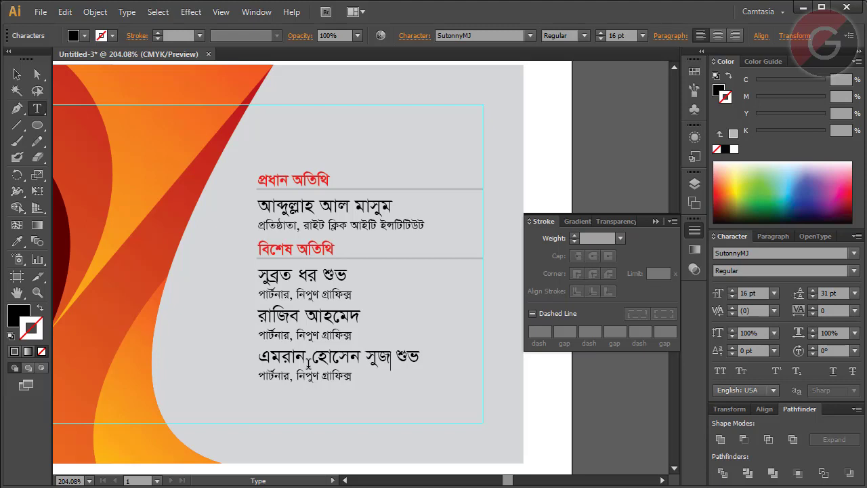
text(ন)
key(Delete)
key(Delete)
key(Delete)
drag(258, 376, 352, 377)
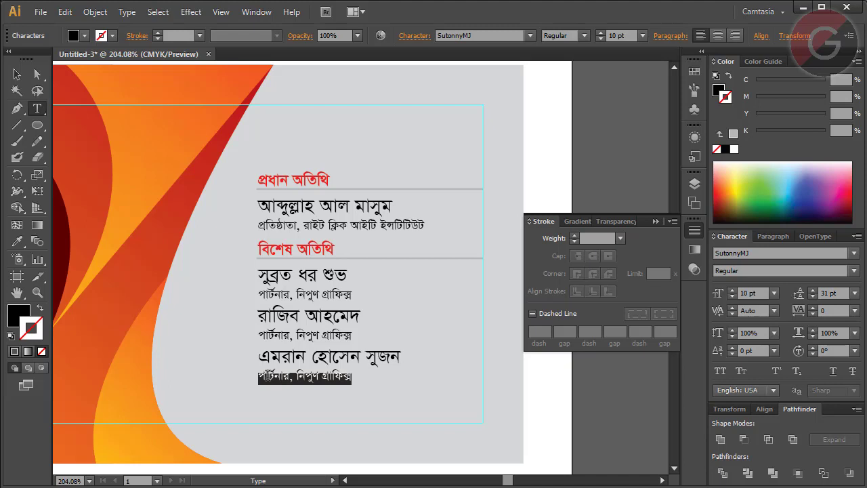
text(পরিচালক)
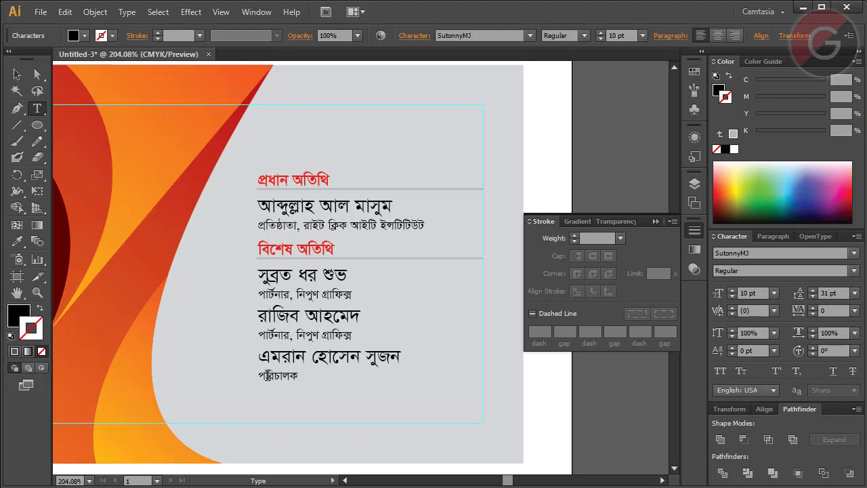
text(ি)
text(িউ)
text(টার ট্রেনিং)
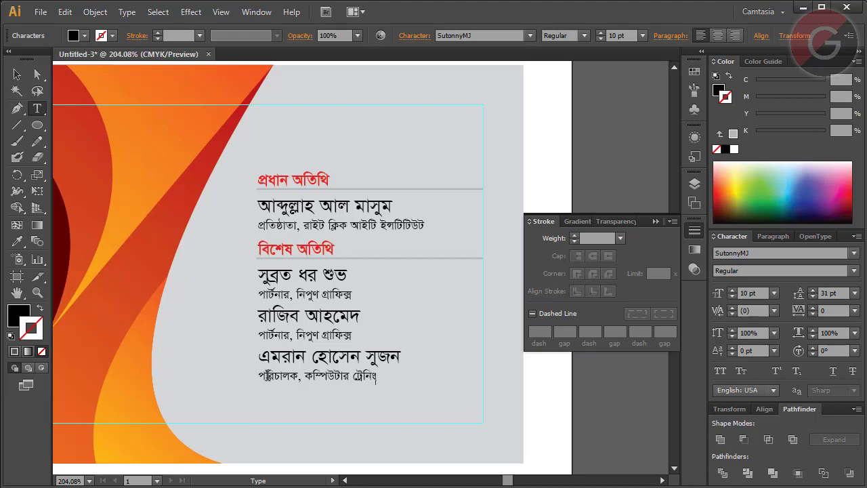
text(ন্টার)
click(17, 74)
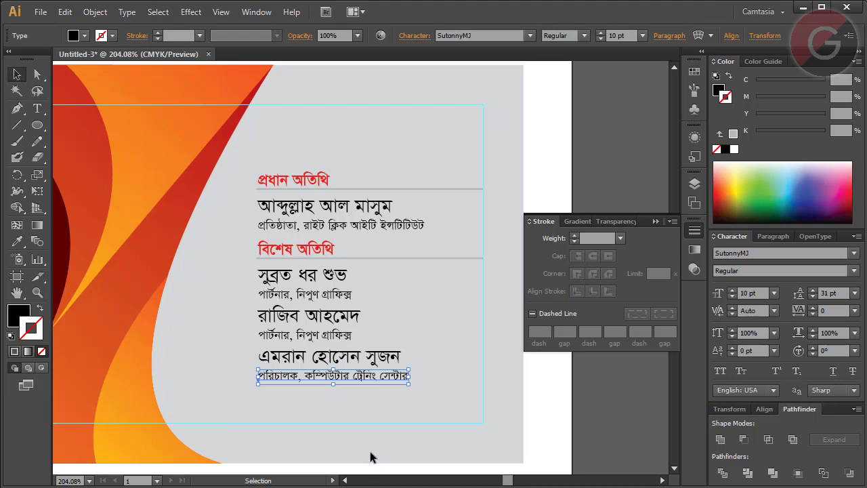
Alt-drag a copy of the chief guest block to the bottom of the list.
click(345, 342)
click(295, 281)
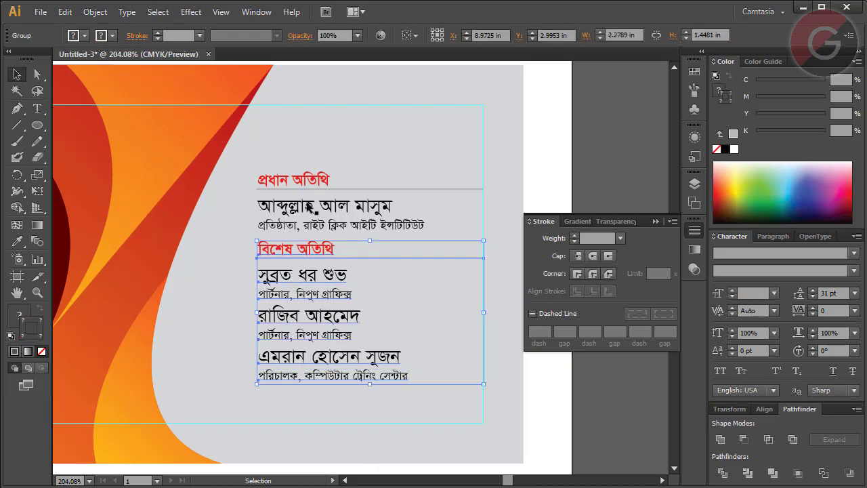
click(274, 193)
drag(277, 193, 286, 400)
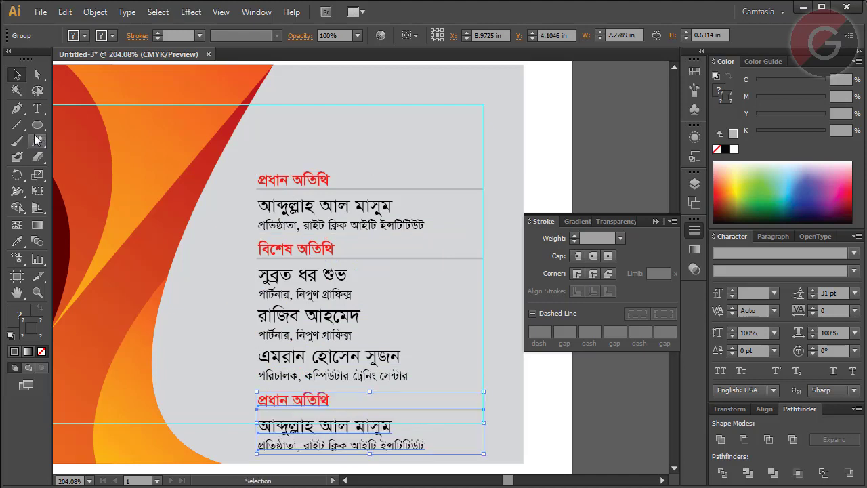
click(38, 109)
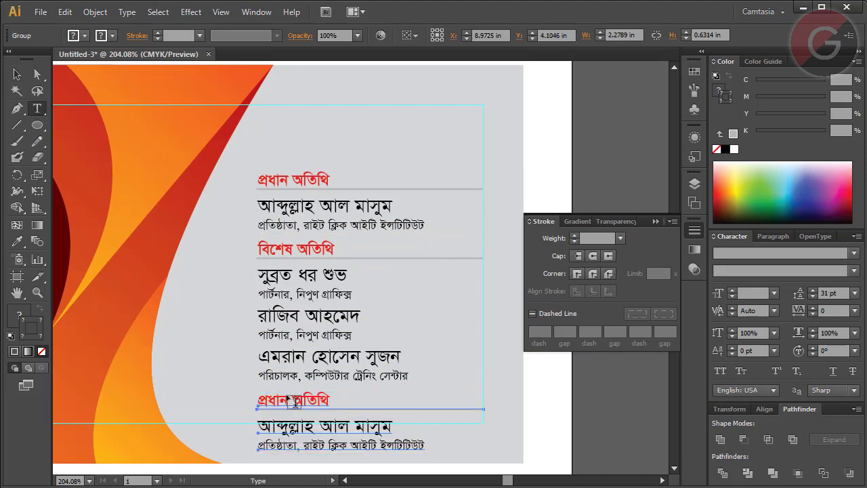
Retitle the copy সভাপতিত্ব করবেন and enter the presiding guest's name.
drag(288, 397, 244, 397)
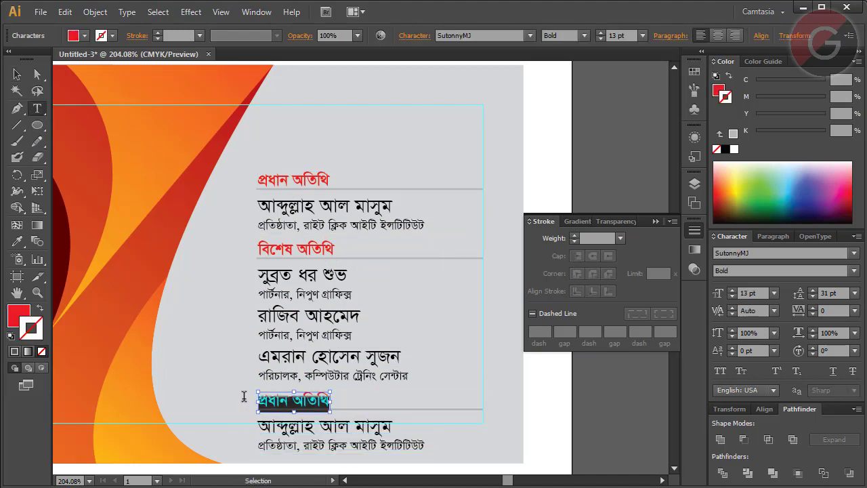
text(সভ)
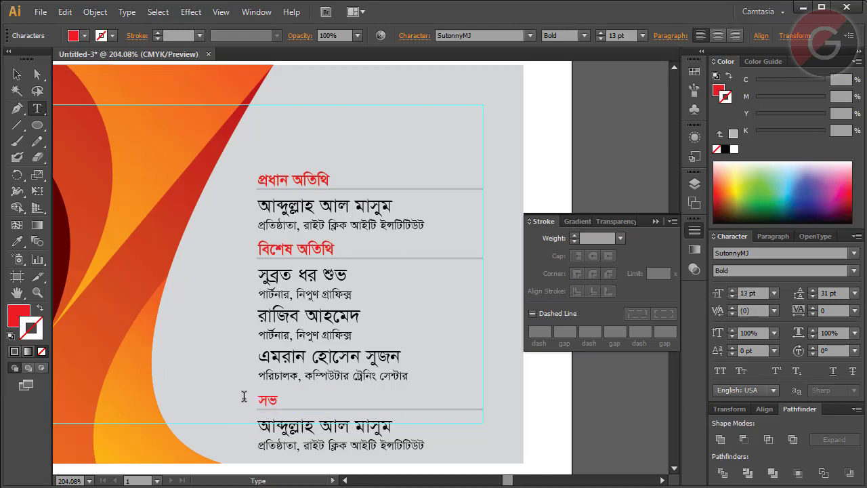
text(াপতি)
text(ত্ব করবেন)
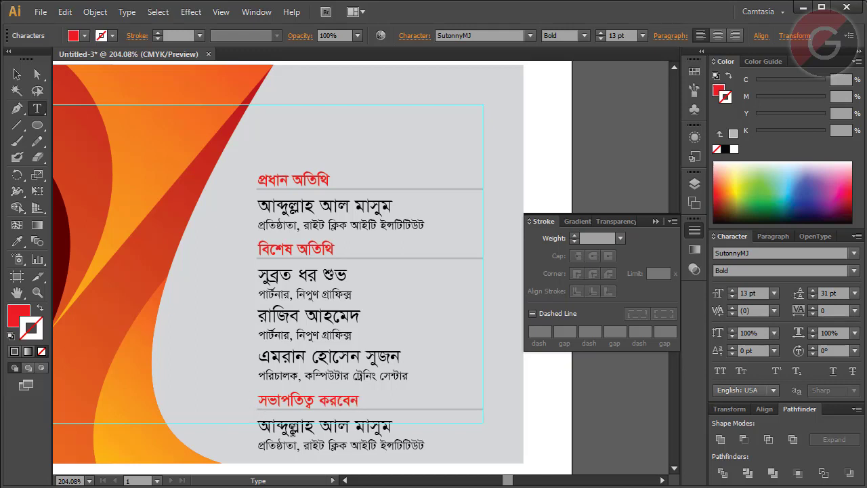
triple_click(293, 431)
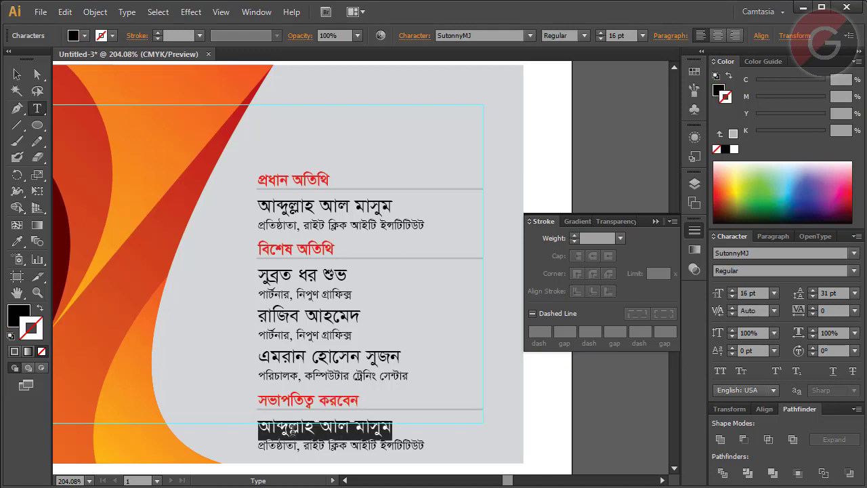
text(মা)
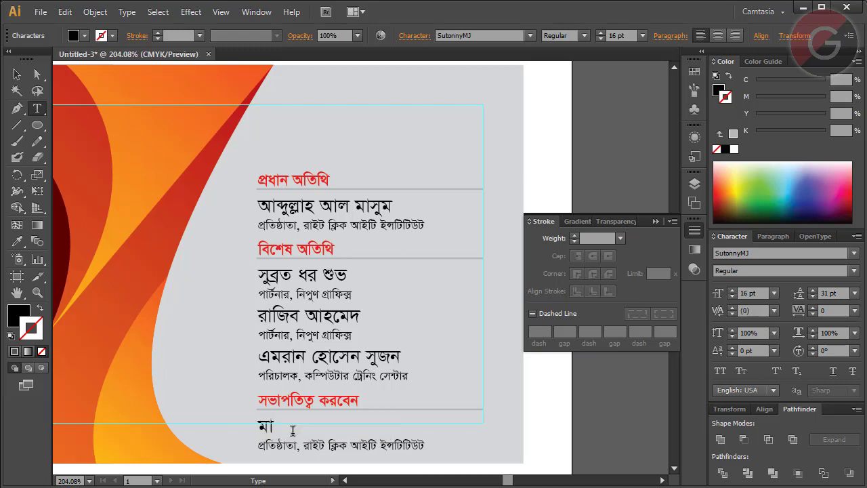
text(জেদুল ইসল)
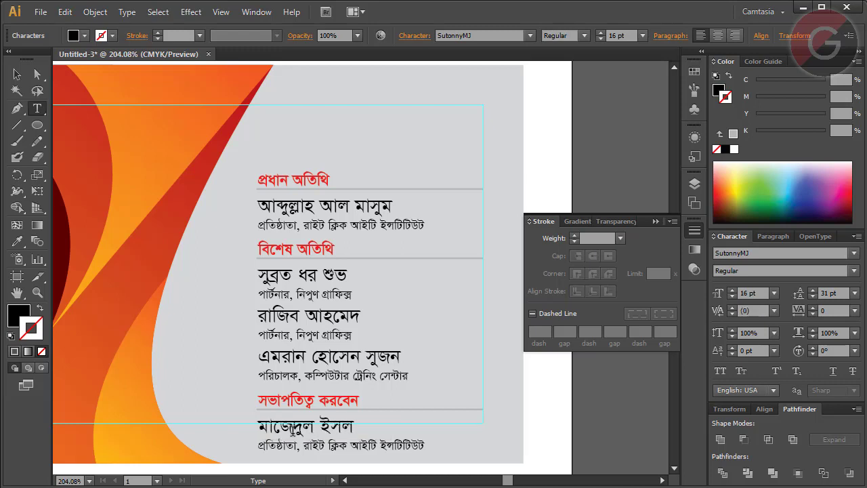
text(াম পিতুন)
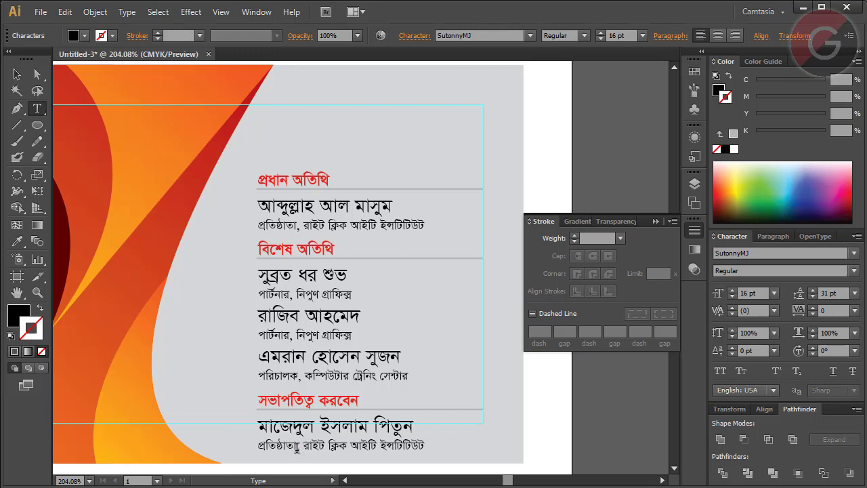
Set its title line to পরিচালক, ইসলাম প্রিন্টার্স, ময়মনসিংহ, removing leftover text.
drag(297, 447, 231, 447)
text(পরি)
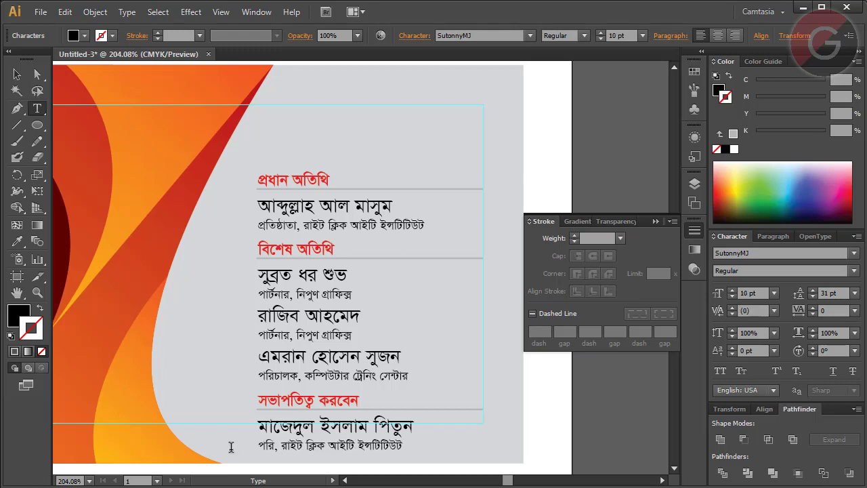
text(চালক, )
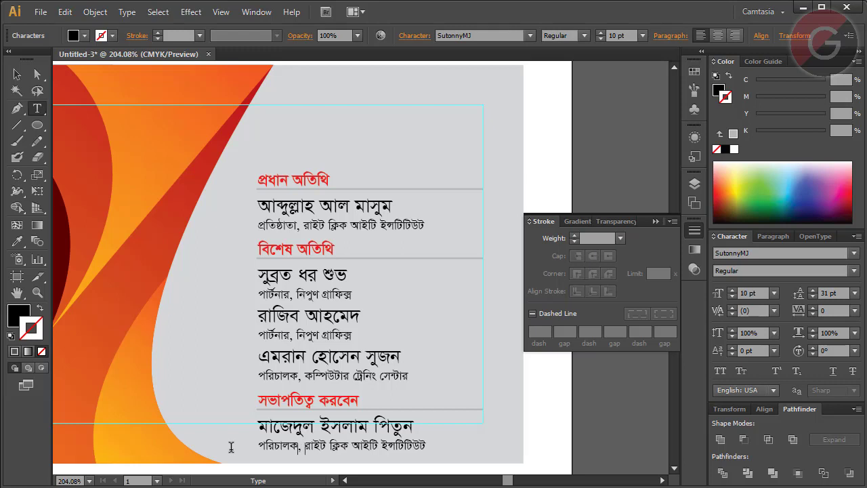
text(ইসলাম প্র)
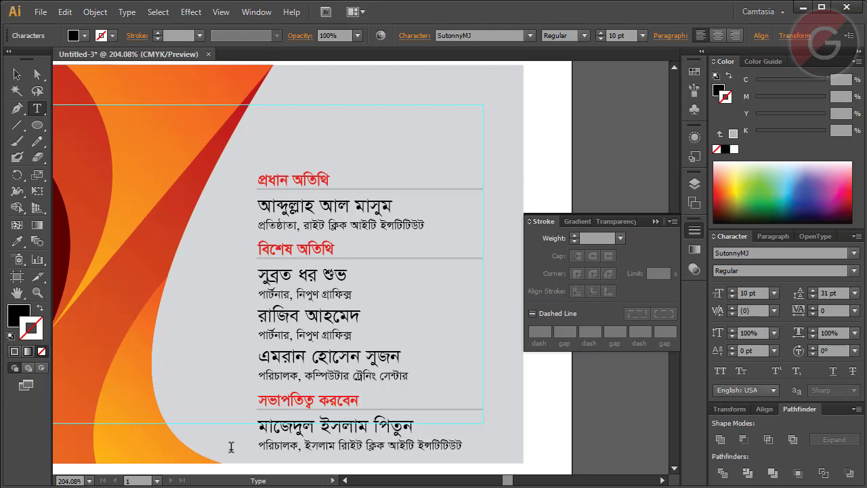
text(িন্টার্)
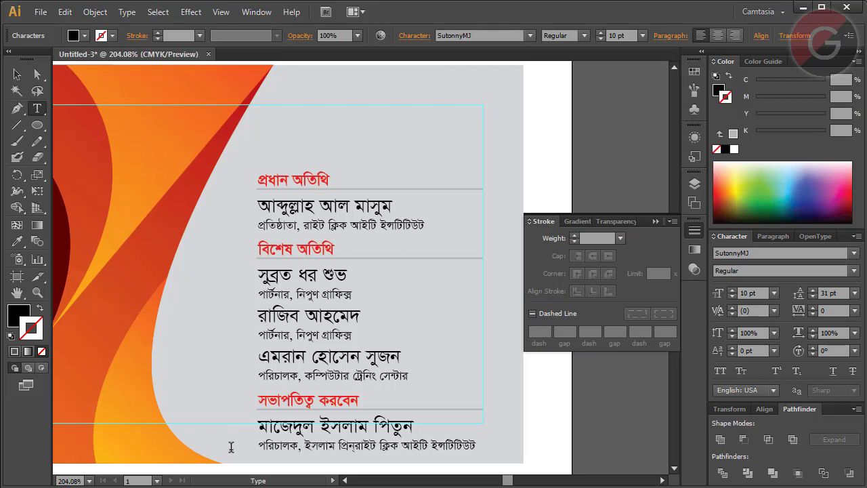
text(স, ময়)
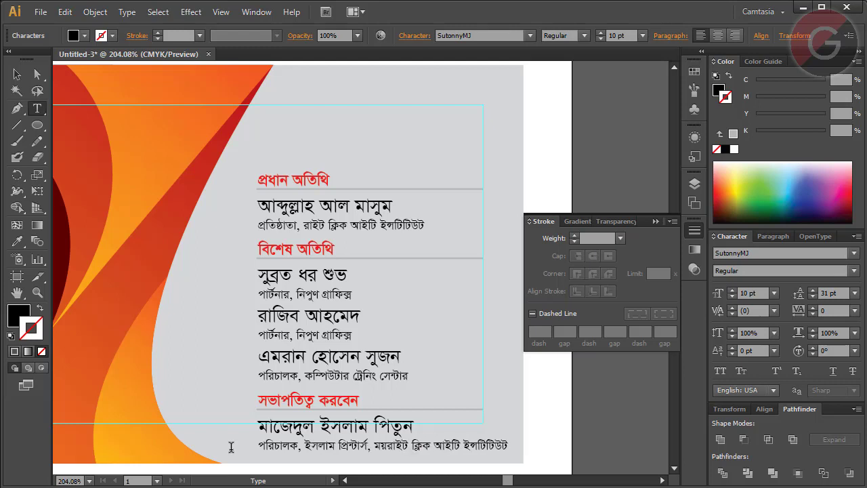
text(মনসিংহ)
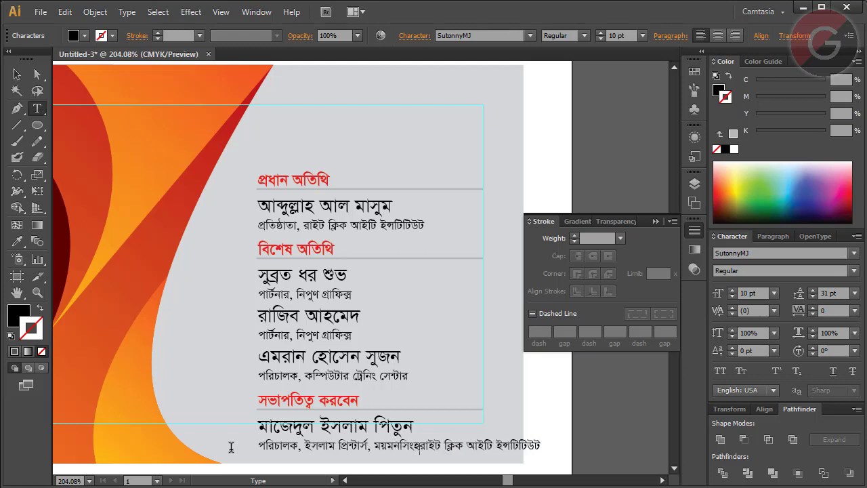
key(shift+End)
key(Delete)
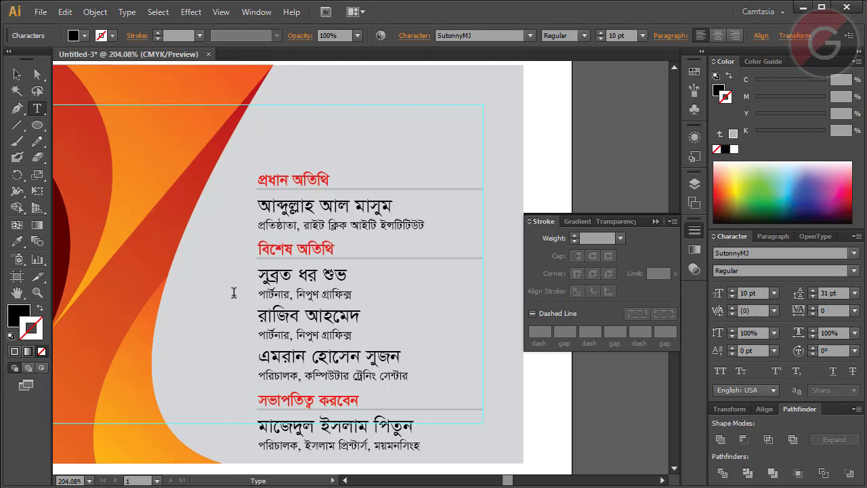
click(17, 75)
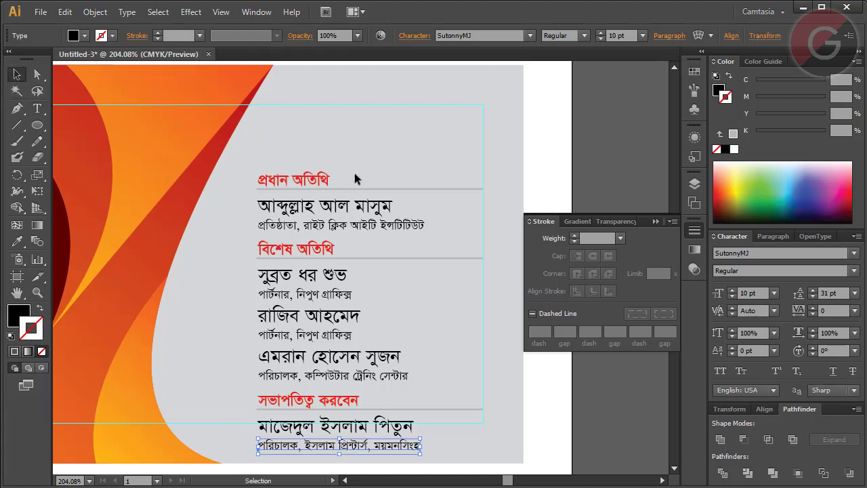
Scale the six special-guest text lines down proportionally.
click(394, 273)
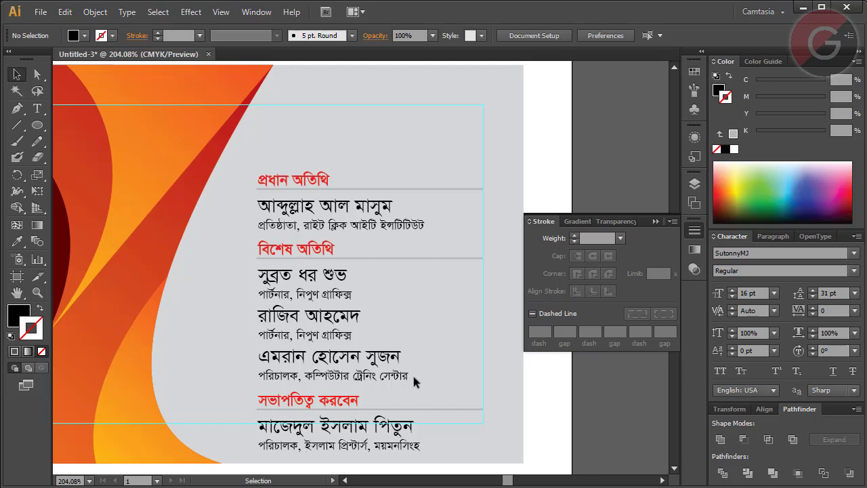
click(36, 76)
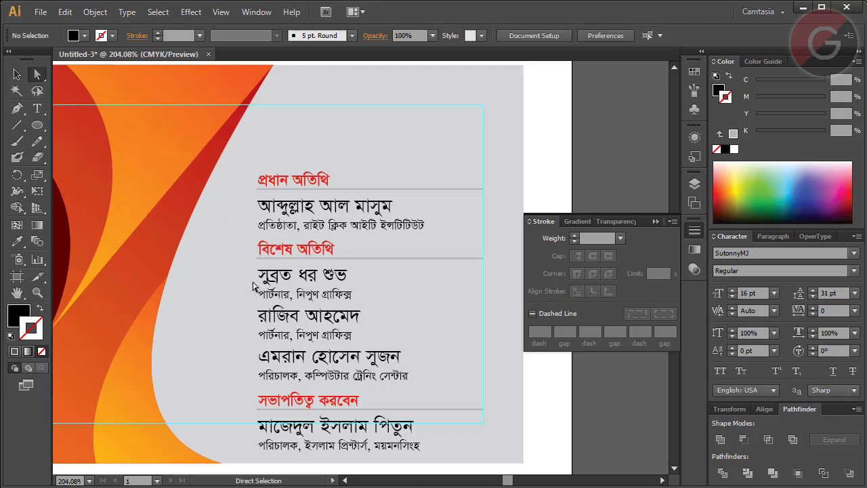
drag(247, 278, 329, 383)
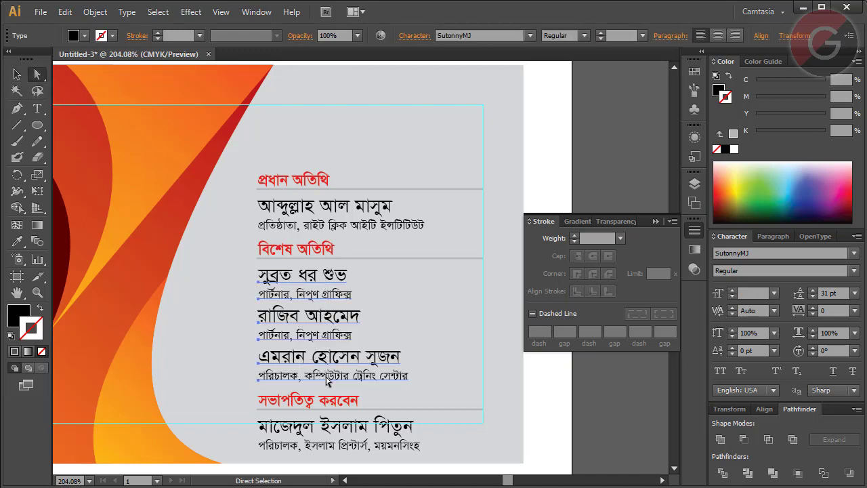
click(17, 71)
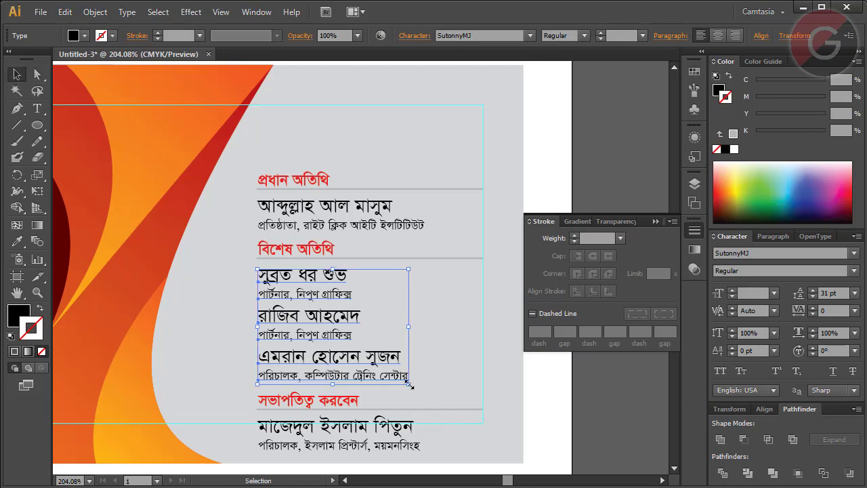
key(shift)
drag(409, 383, 389, 367)
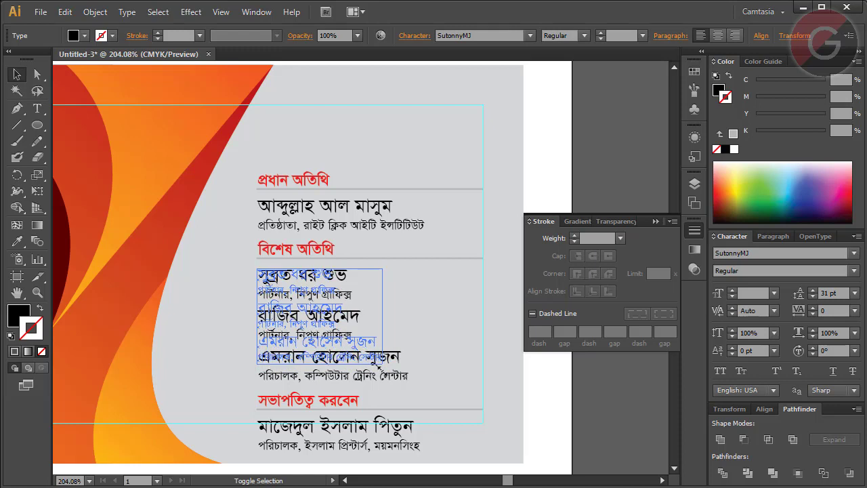
drag(389, 368, 382, 364)
click(386, 396)
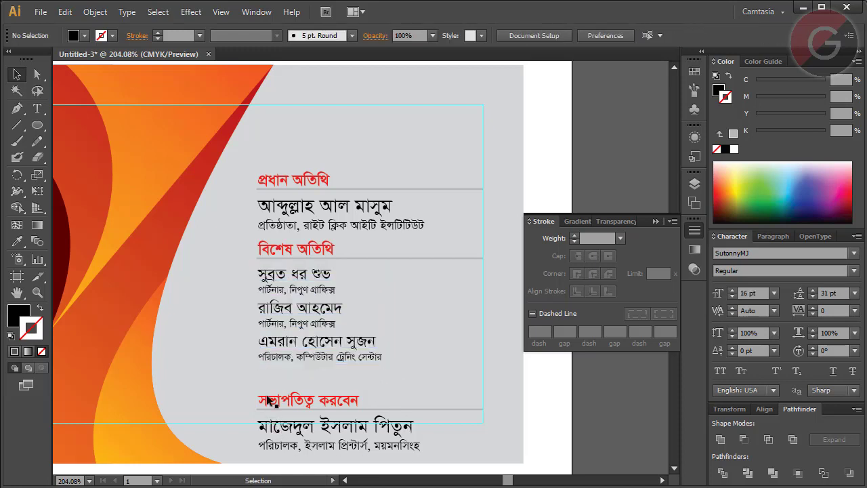
Move the সভাপতিত্ব করবেন block up beneath the special-guest list.
drag(250, 390, 310, 463)
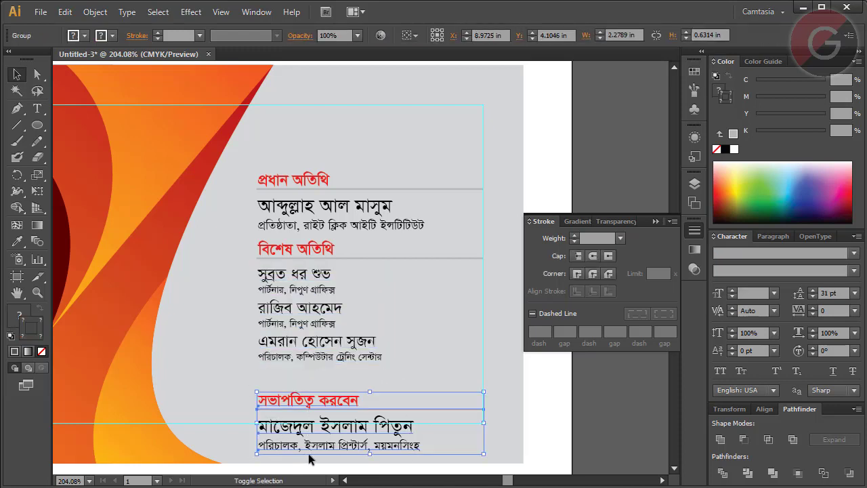
key(shift+Up)
key(shift+Up)
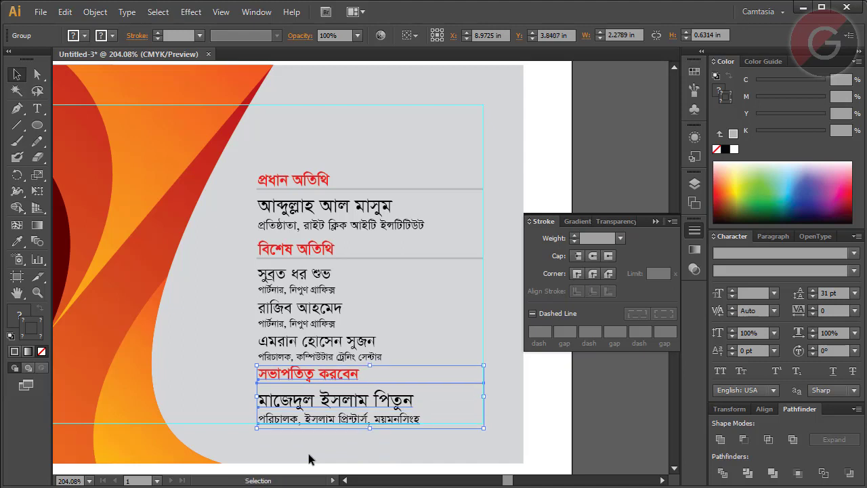
click(308, 453)
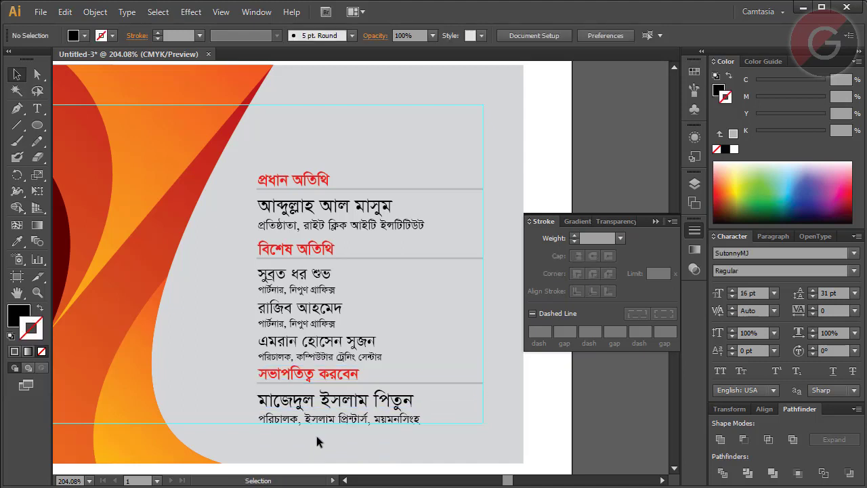
click(324, 211)
Raise the chief guest's name line from 16 pt to 17 pt.
click(37, 109)
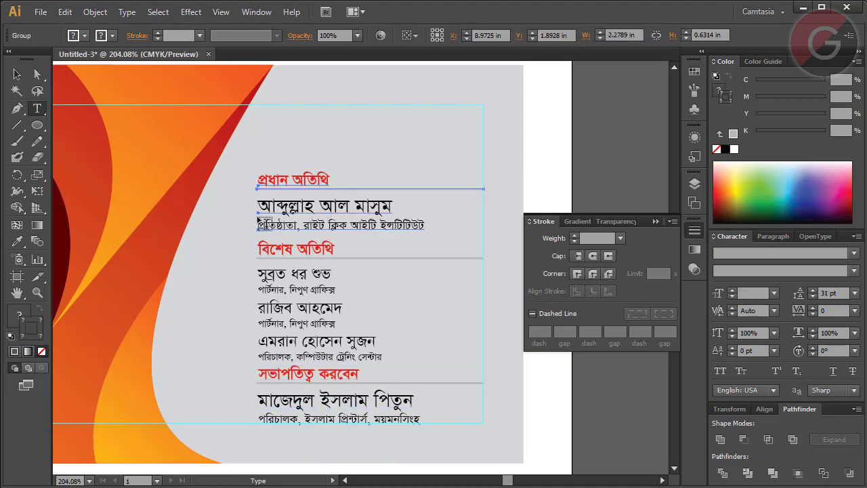
drag(258, 206, 392, 206)
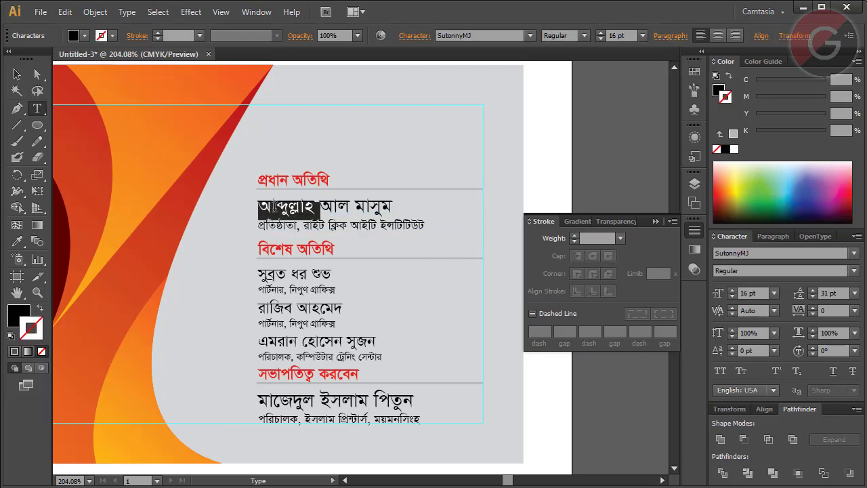
click(732, 290)
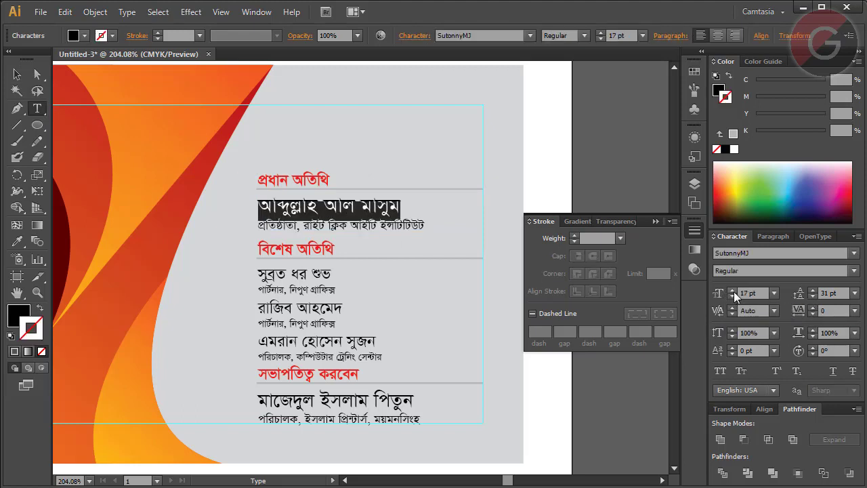
click(854, 271)
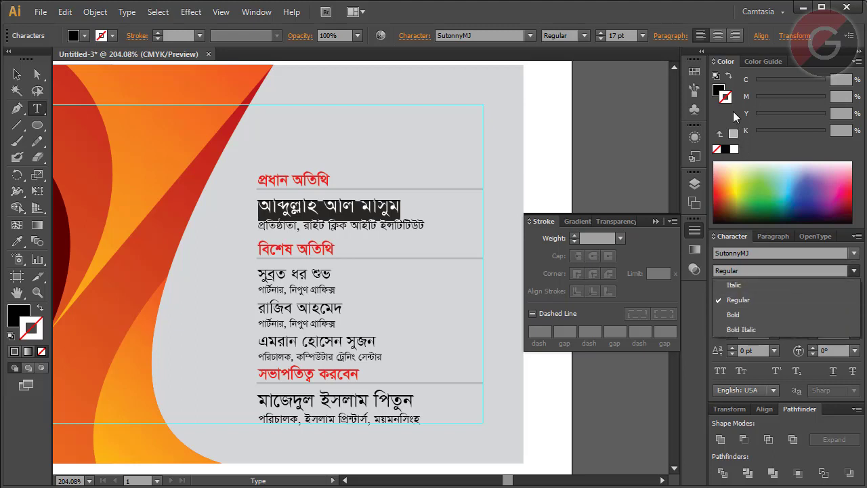
click(736, 116)
click(17, 75)
click(227, 136)
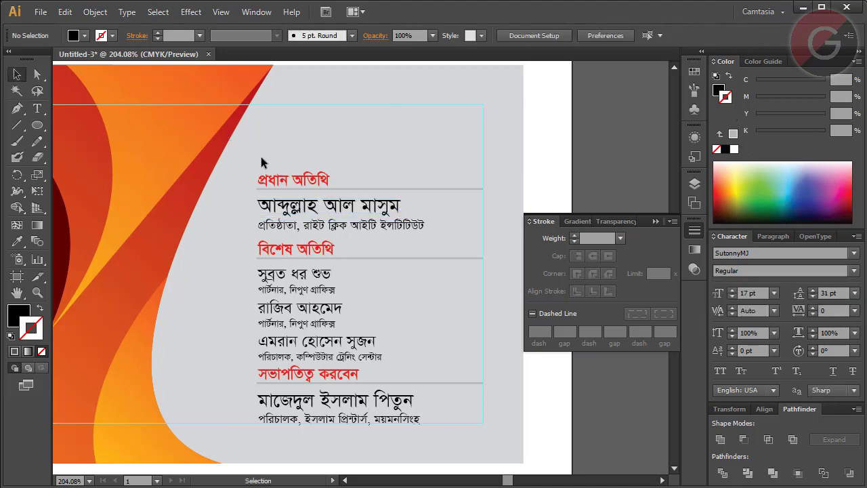
Nudge the guest list up, then nudge the chief-guest group slightly higher.
drag(256, 160, 400, 433)
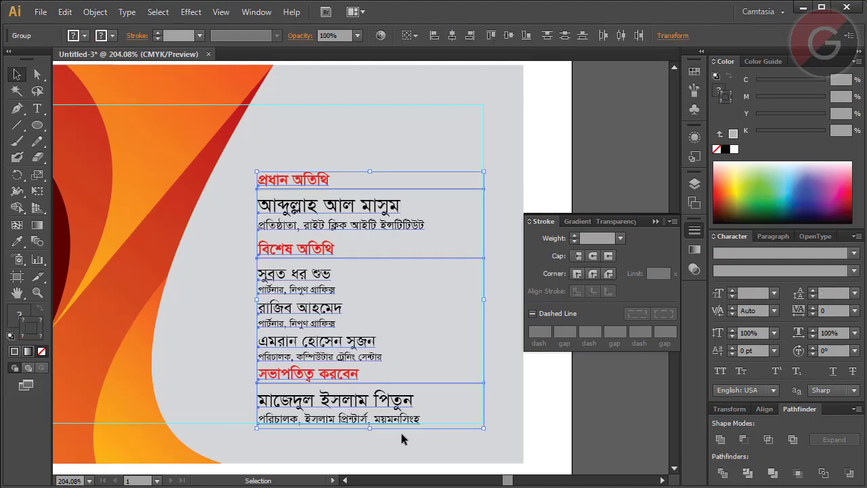
key(Up)
key(Up)
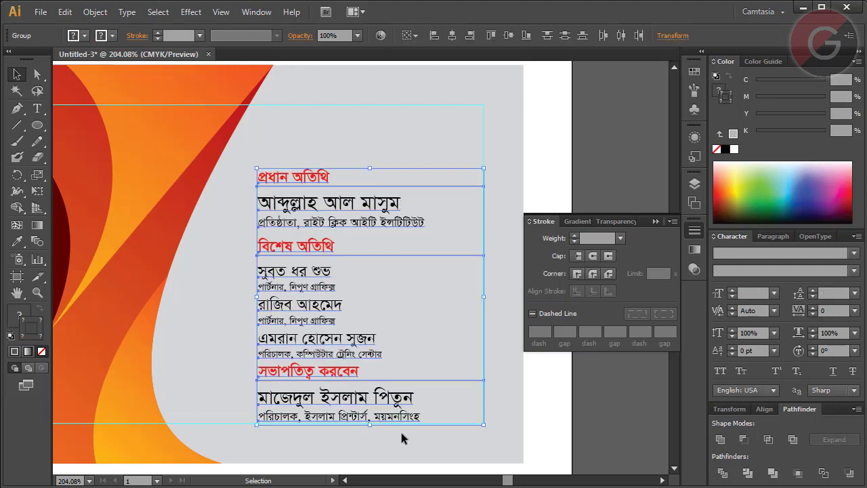
click(764, 408)
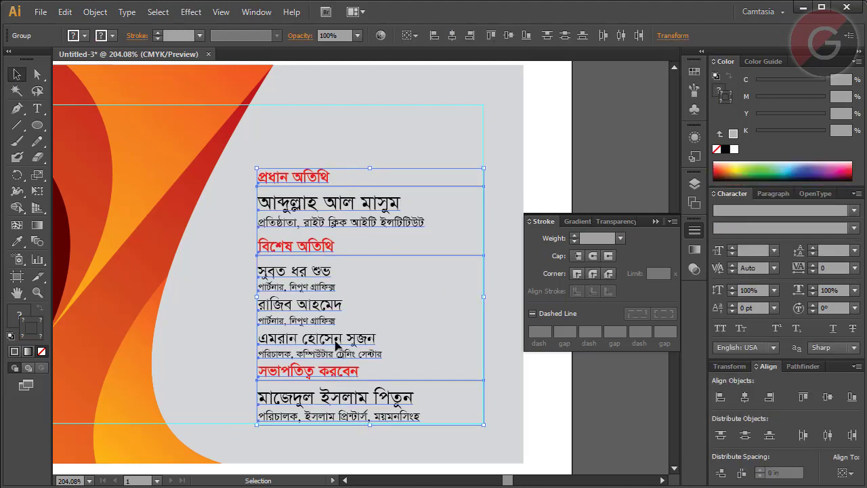
click(373, 120)
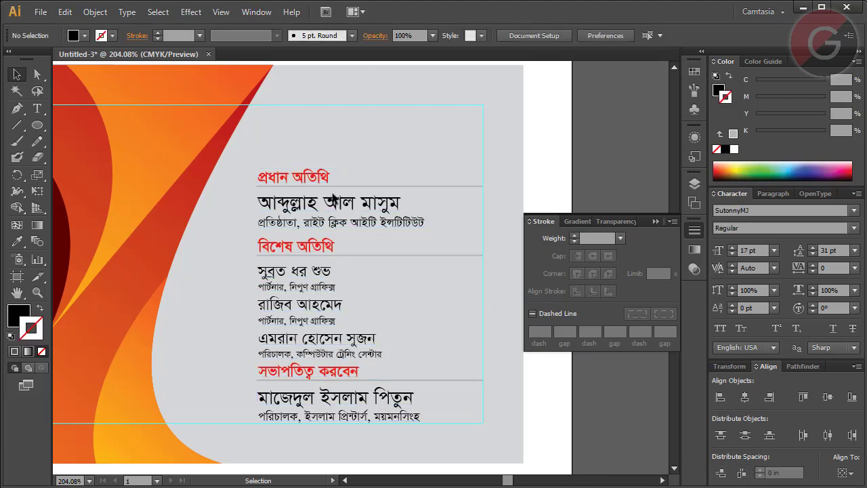
click(332, 210)
click(312, 274)
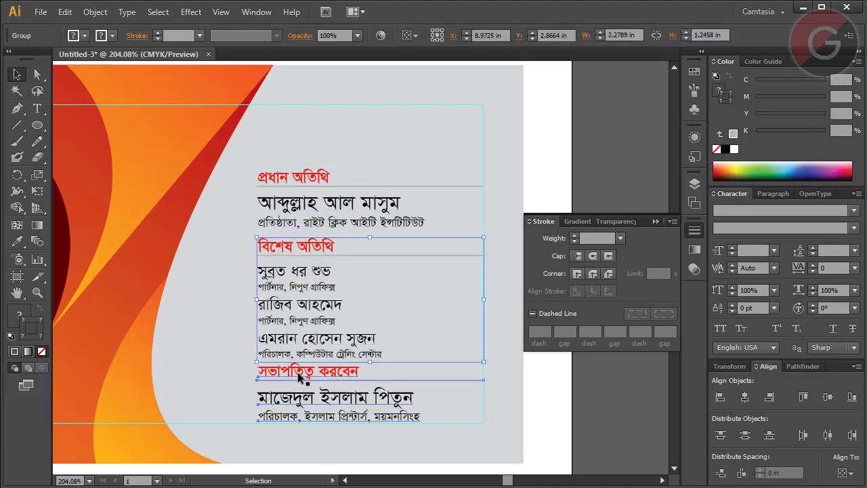
click(297, 372)
click(301, 204)
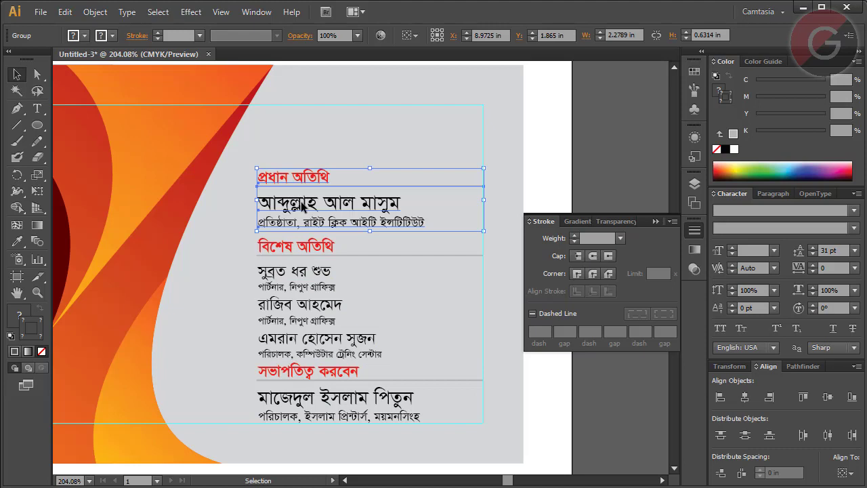
key(Up)
key(Up)
key(Up)
key(Up)
key(Up)
key(Up)
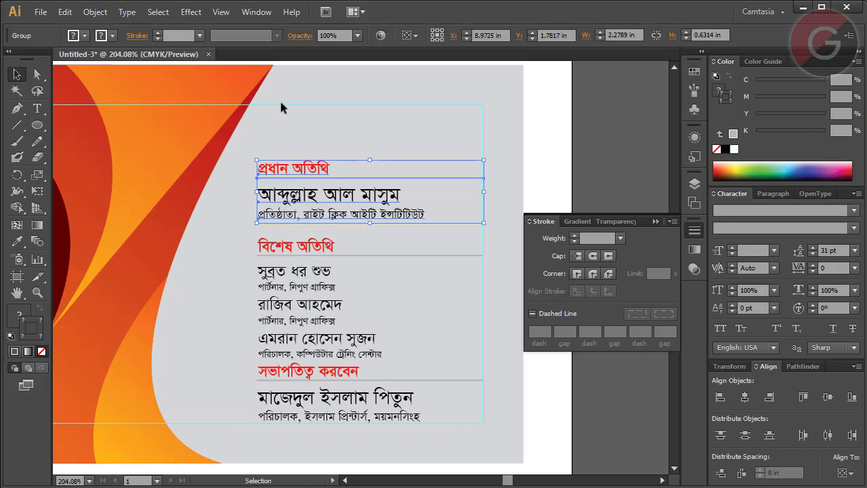
Distribute the three guest text groups with equal vertical spacing.
drag(281, 108, 378, 431)
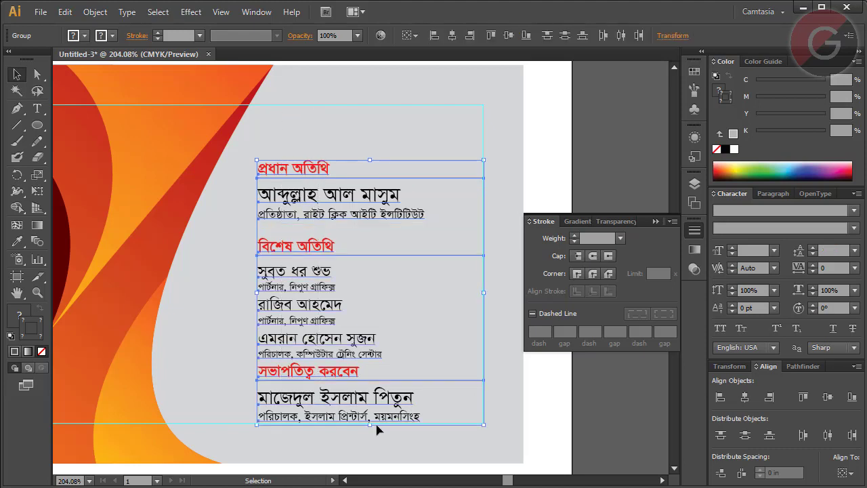
click(722, 475)
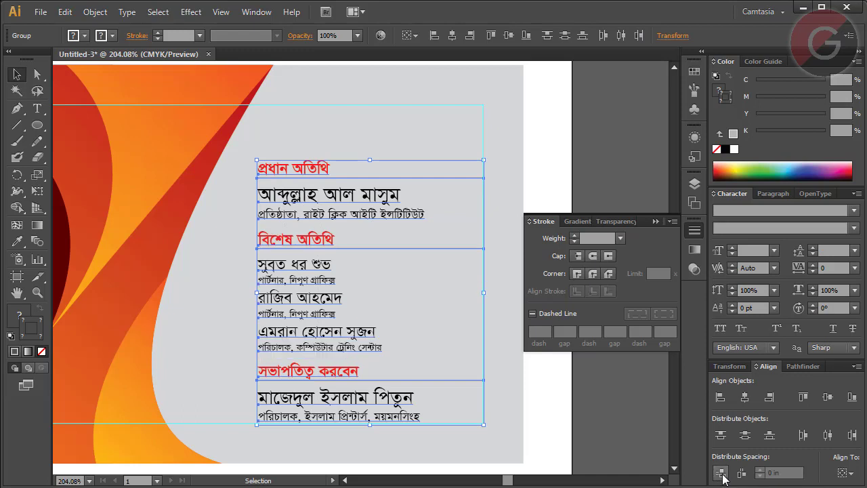
click(455, 361)
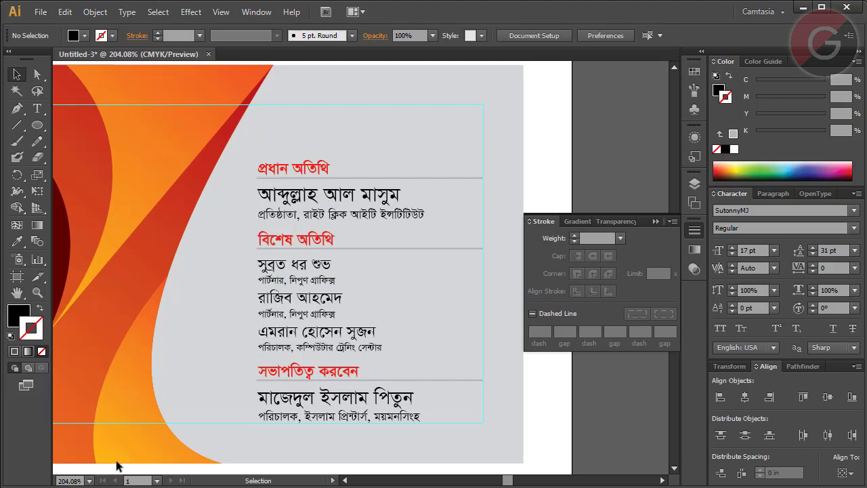
Fit the artboard in the window and use Object > Unlock All on the locked background.
click(88, 480)
click(103, 467)
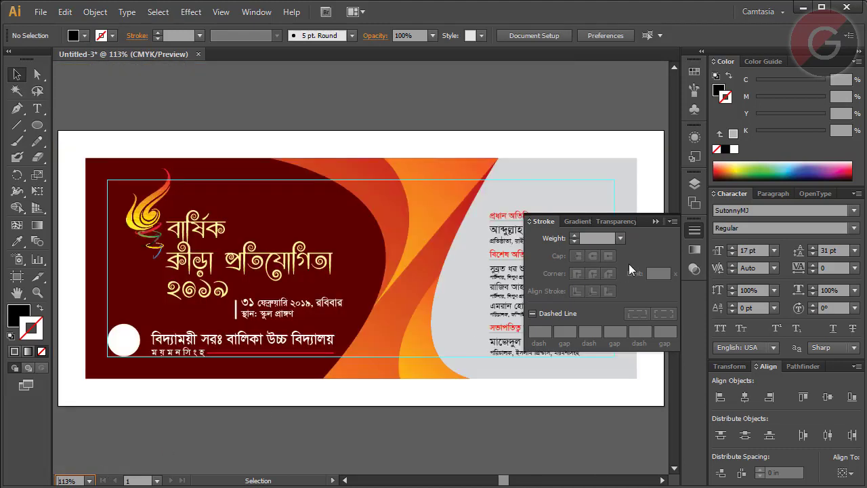
click(383, 426)
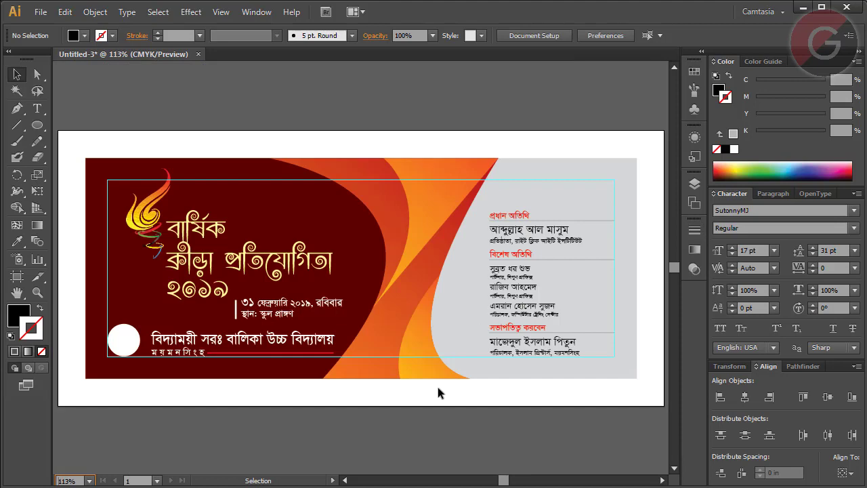
click(95, 12)
click(119, 106)
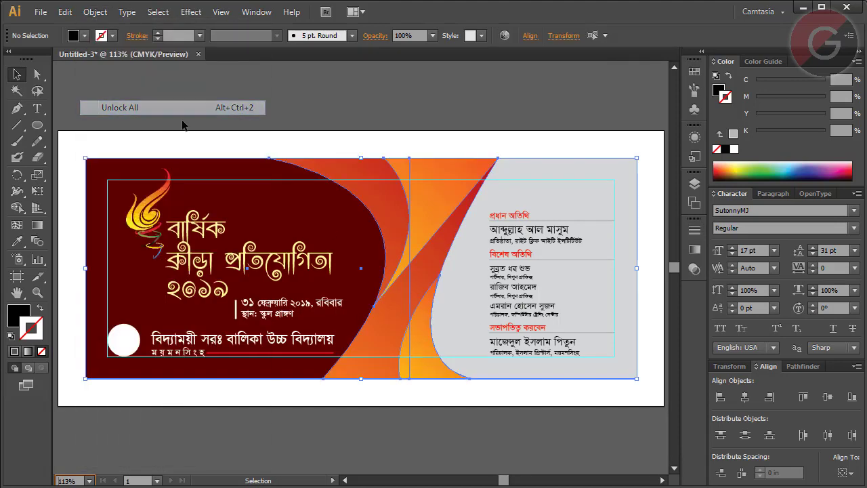
click(376, 130)
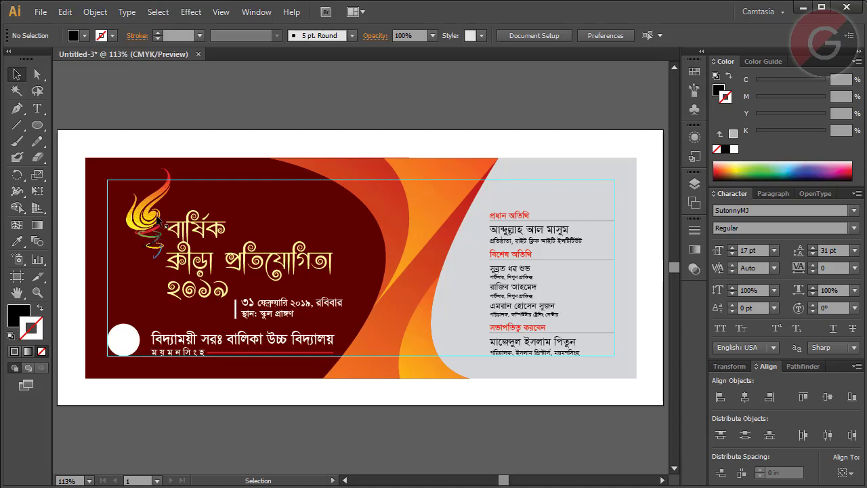
Set the thin bar beside the date and venue text to Overlay blending mode.
click(236, 308)
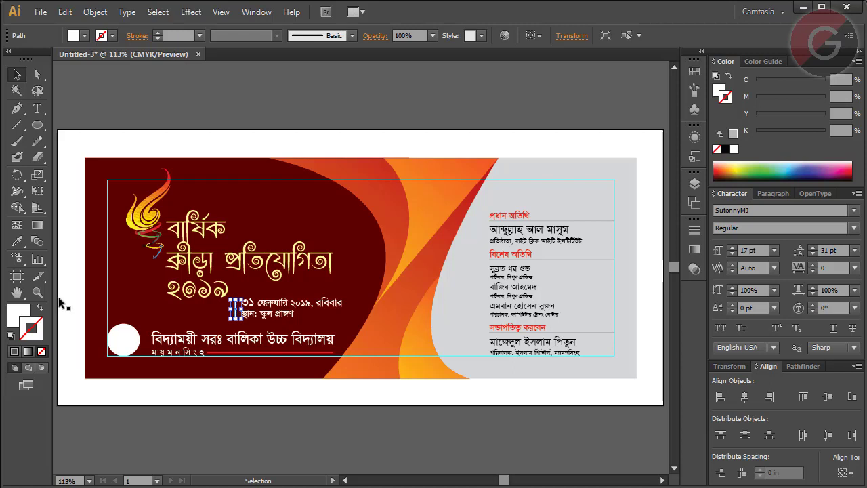
click(37, 292)
drag(84, 159, 347, 371)
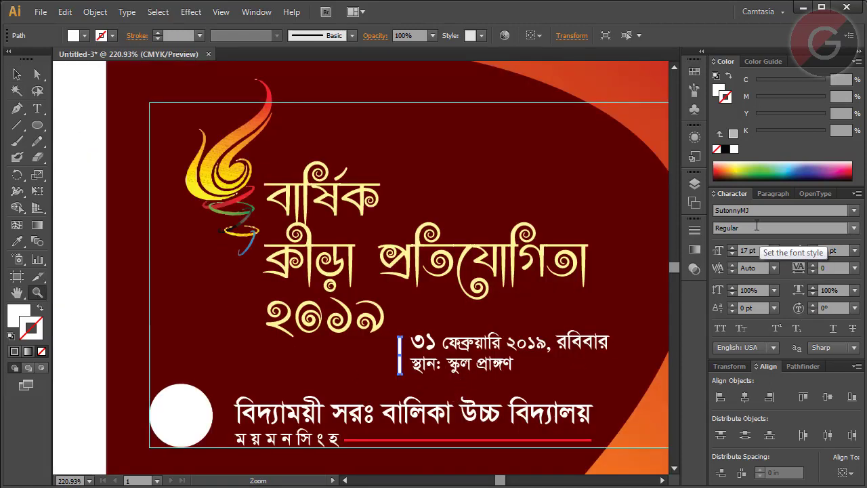
click(694, 269)
click(580, 238)
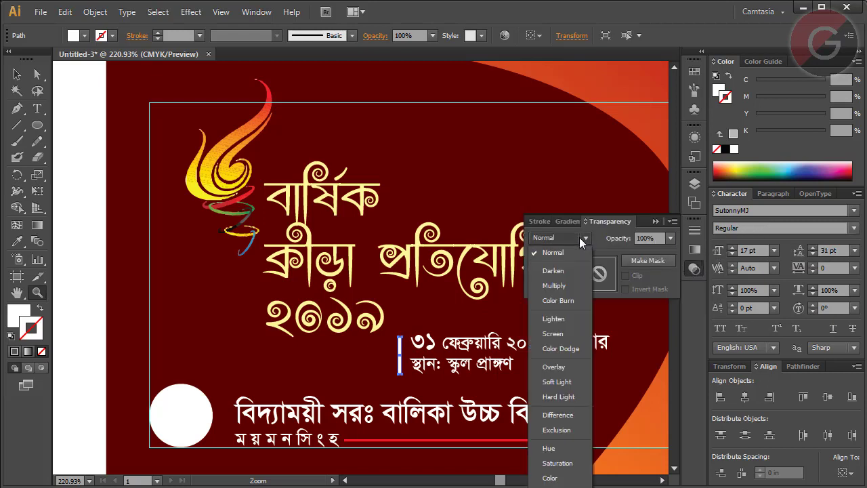
click(553, 366)
click(17, 75)
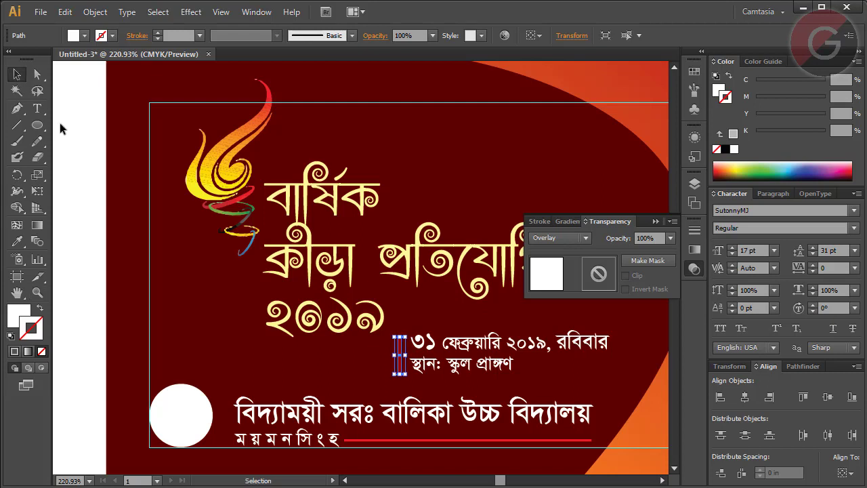
click(84, 145)
click(693, 269)
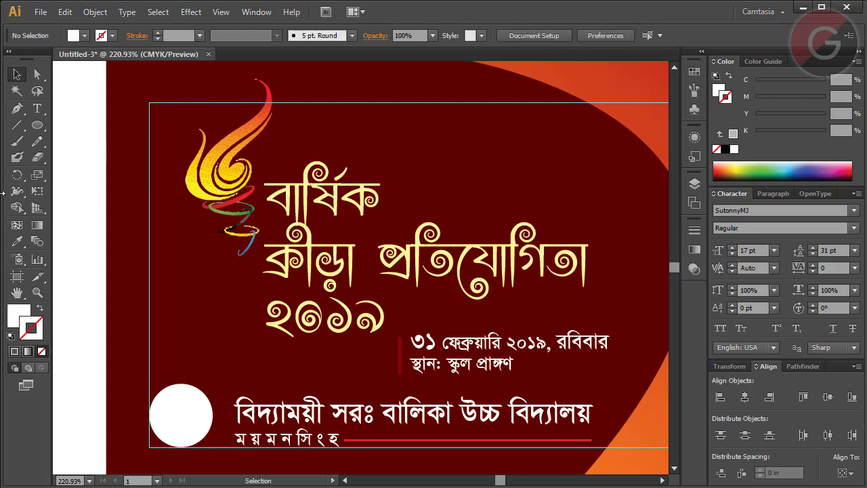
click(89, 480)
click(109, 465)
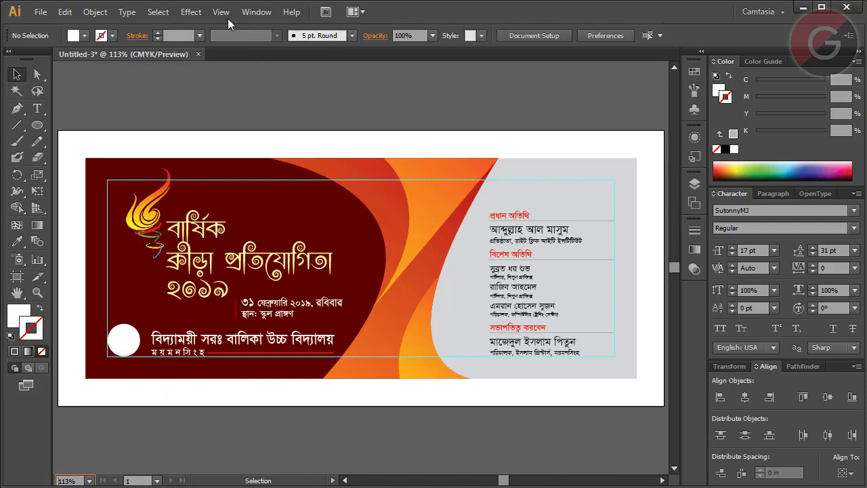
Hide the guides and change the guest-list panel fill from light grey to white (K 0).
right_click(230, 138)
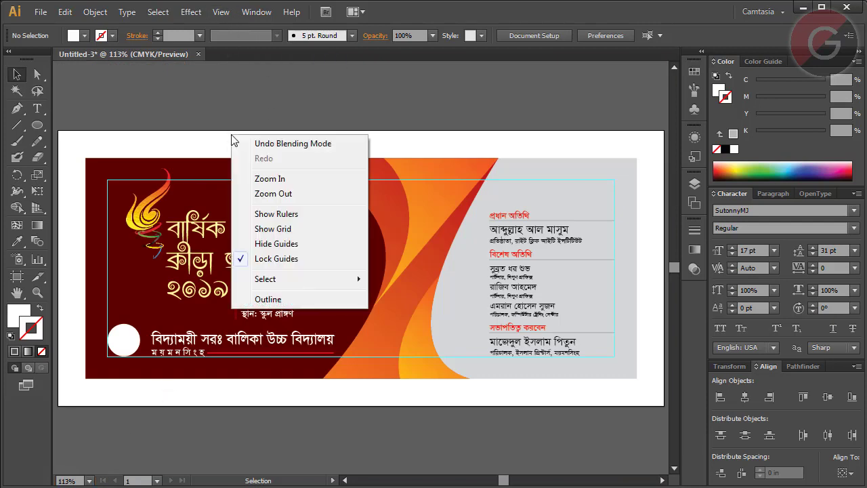
click(296, 245)
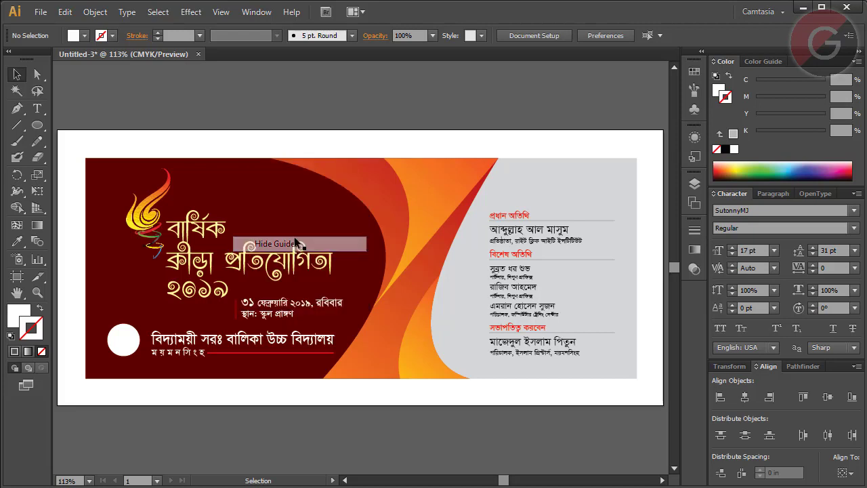
click(574, 197)
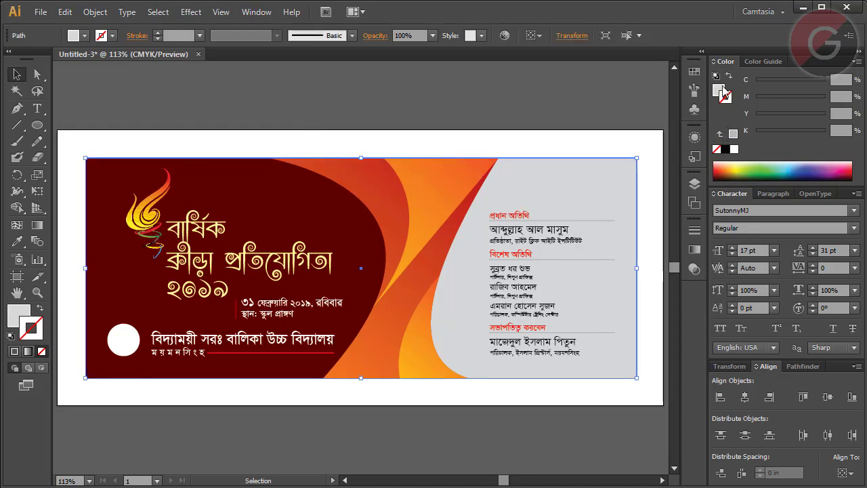
click(732, 134)
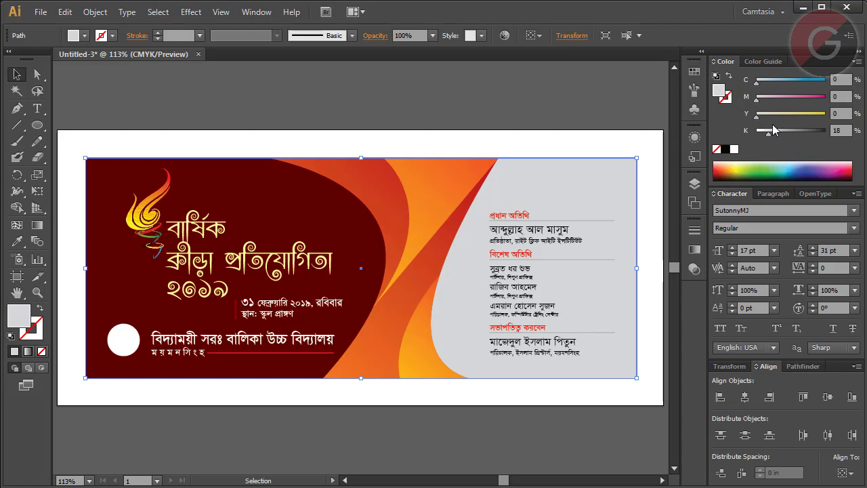
drag(774, 131, 733, 117)
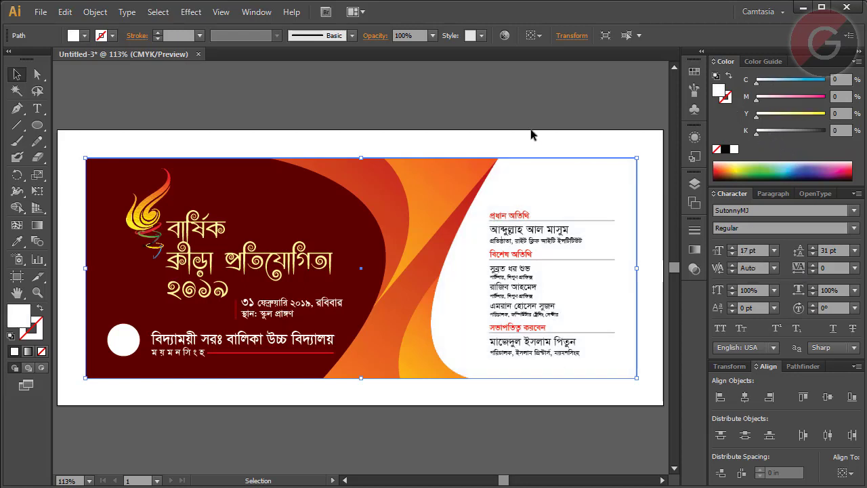
click(547, 150)
click(570, 170)
click(95, 11)
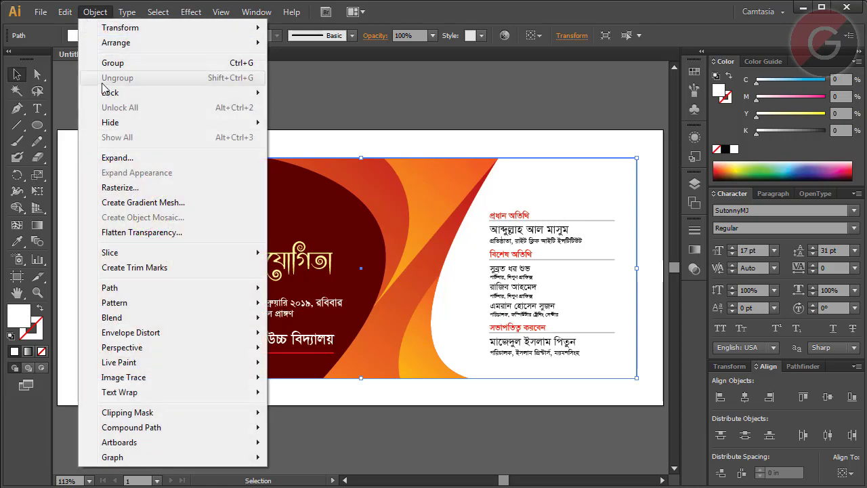
mouse_move(110, 93)
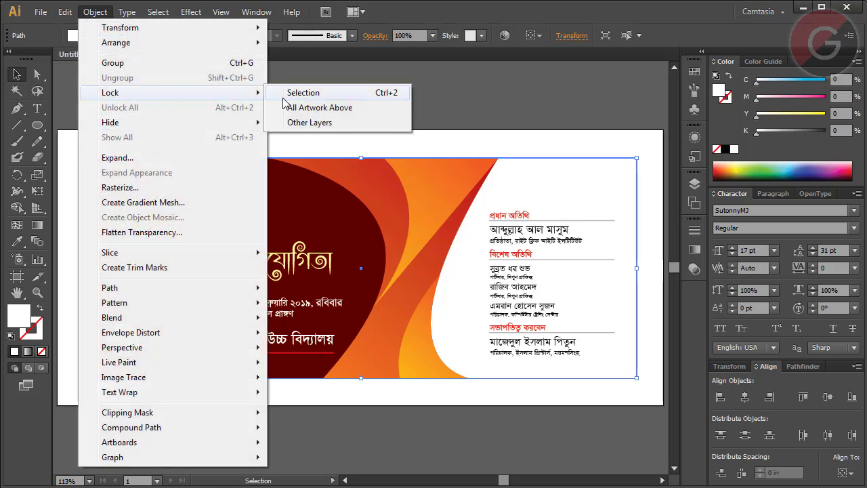
Lock the background artwork and shorten the guest list's divider lines from their right ends.
click(298, 94)
key(a)
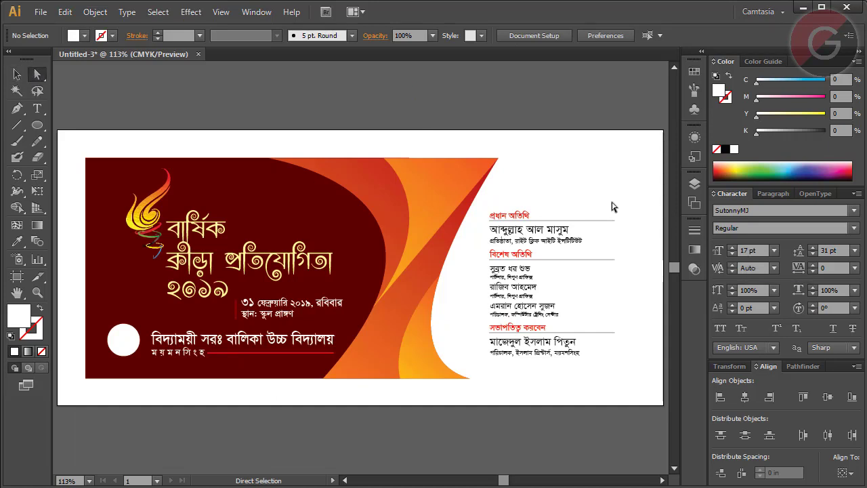
mouse_move(606, 210)
mouse_down()
mouse_move(623, 241)
mouse_move(625, 359)
mouse_up()
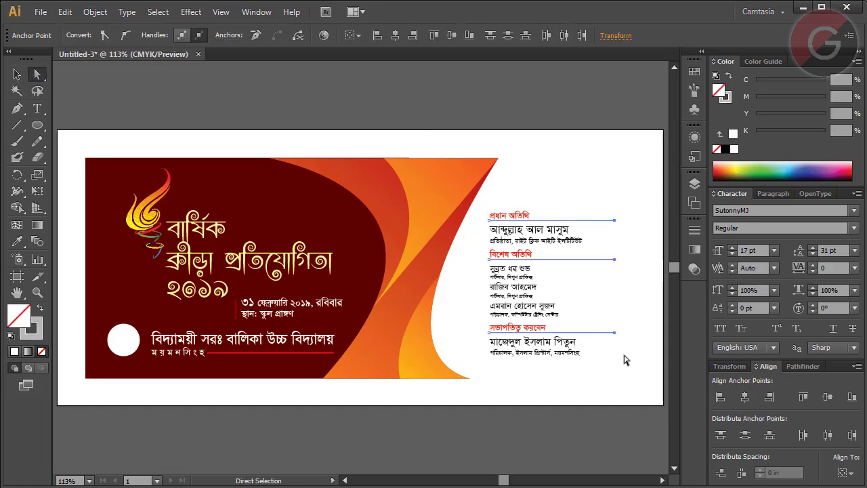
key(shift+Left)
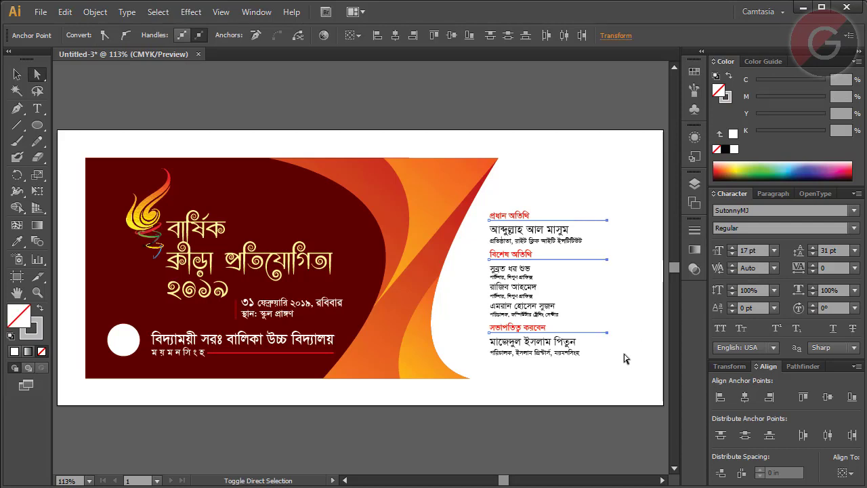
key(shift+Left)
key(shift+Left)
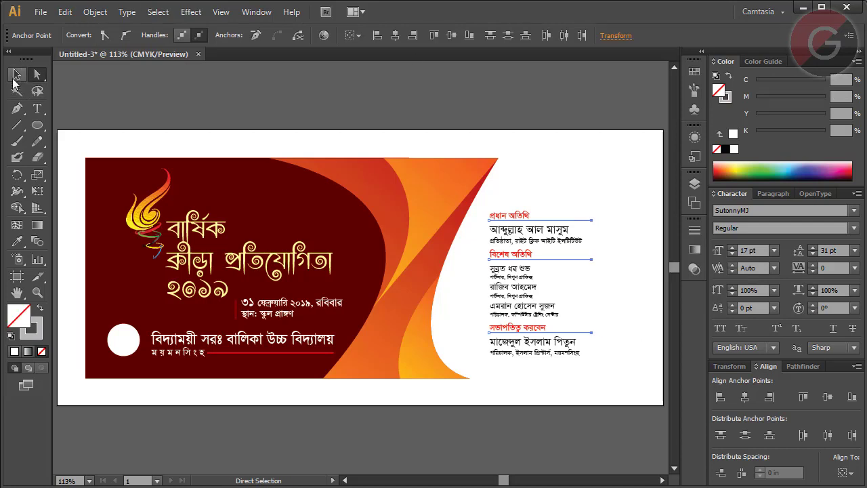
Scale the guest list text group up slightly by its corner.
click(17, 74)
click(509, 202)
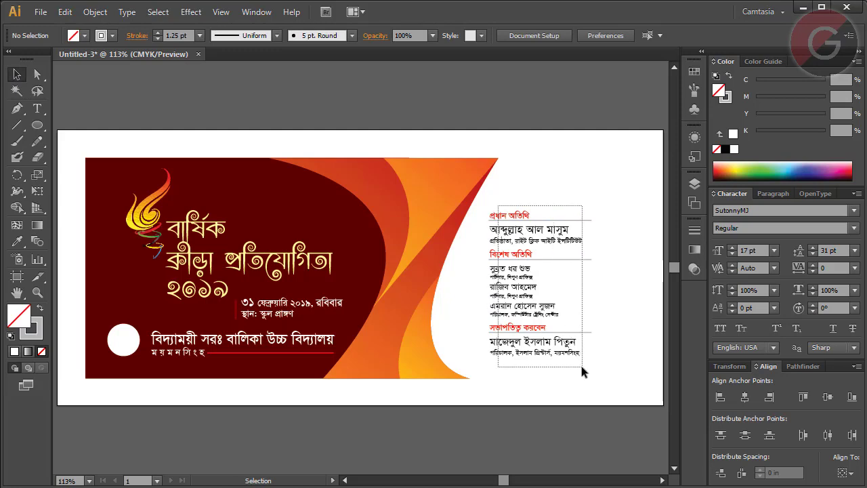
drag(580, 362, 590, 332)
drag(594, 204, 595, 205)
Enlarge the Bengali title from 43.16 pt to 46.67 pt and nudge it up and right.
click(627, 237)
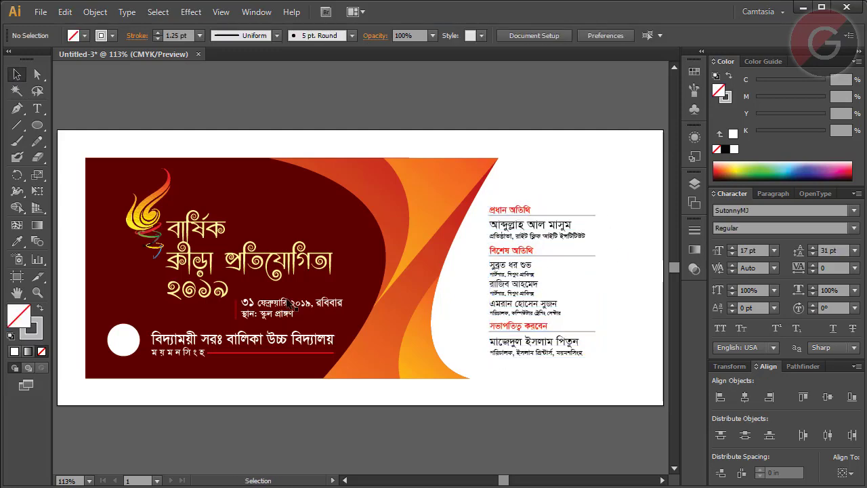
click(219, 285)
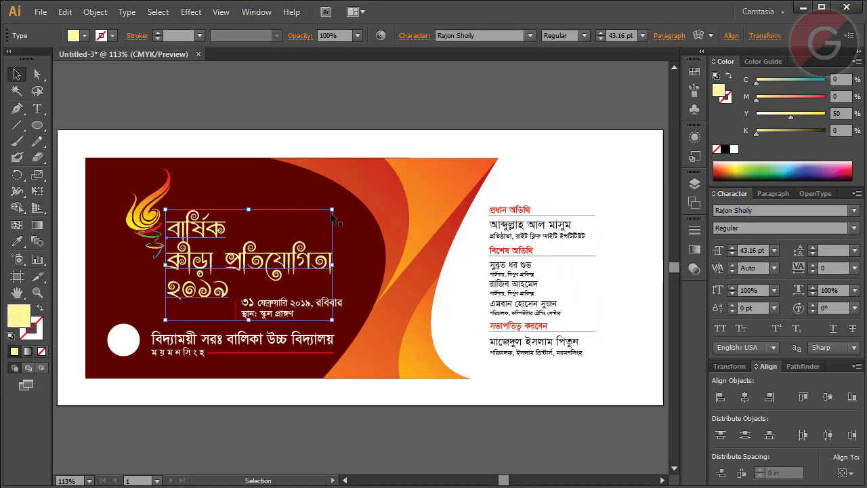
drag(332, 210, 346, 196)
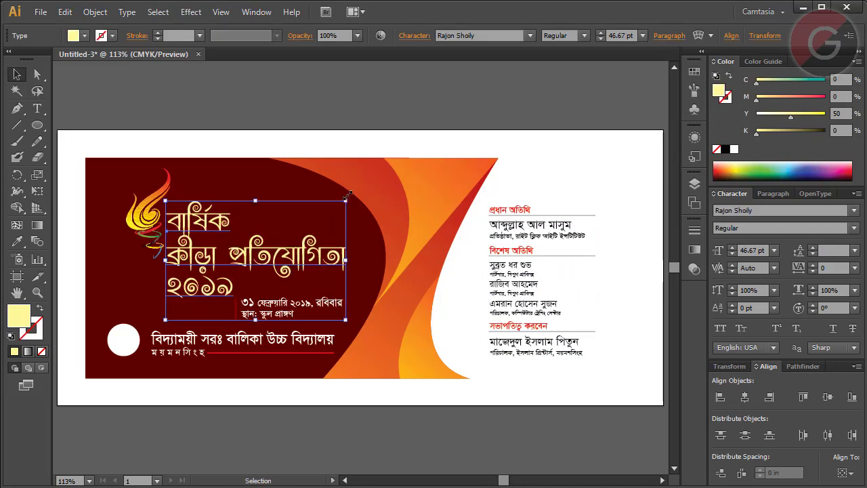
key(Up)
key(Up)
key(Up)
key(Up)
key(Right)
key(Right)
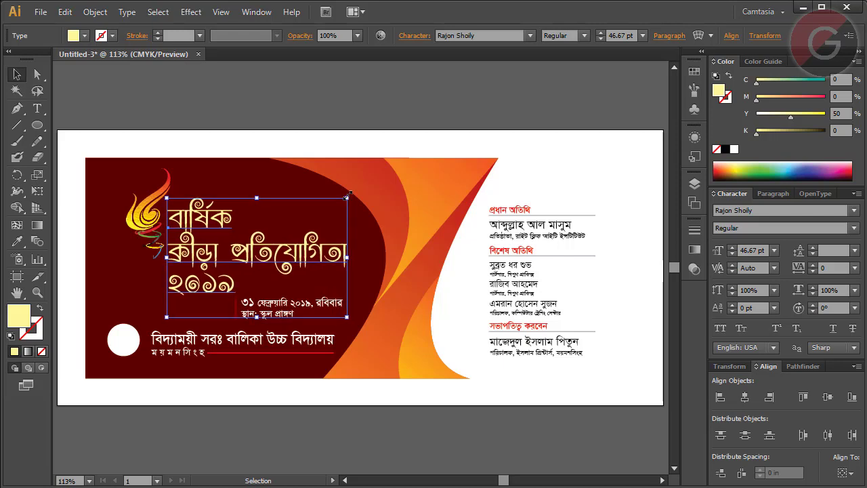
click(313, 143)
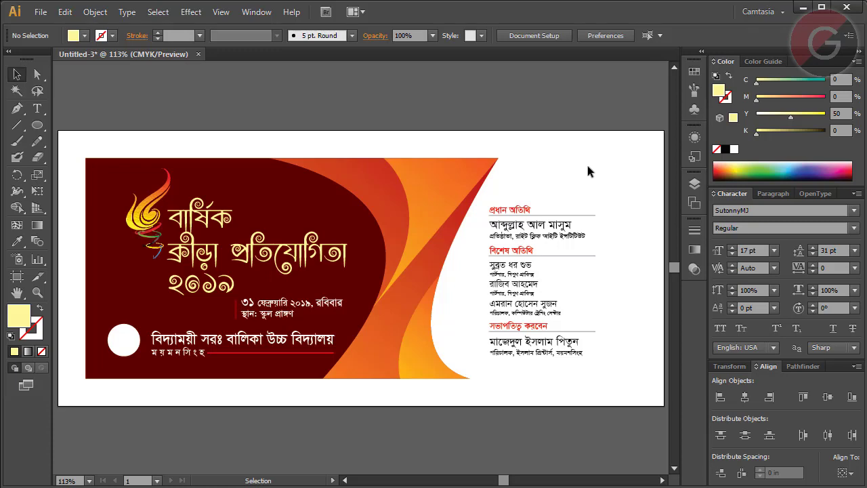
click(95, 11)
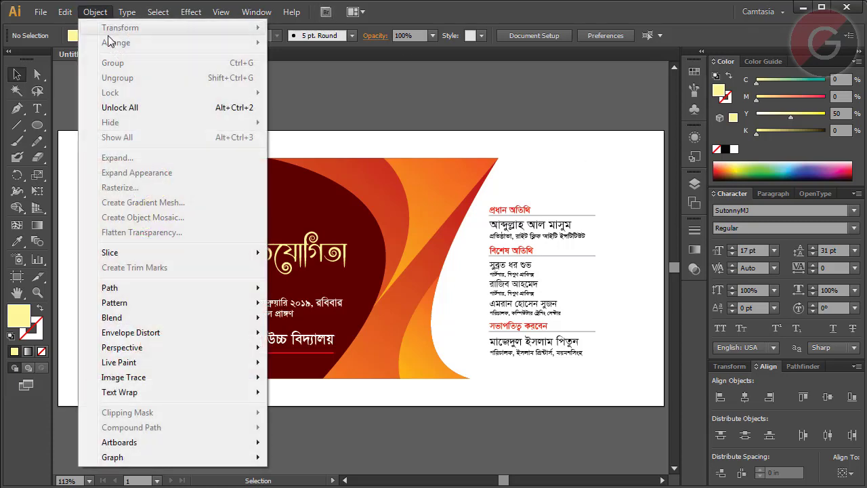
Unlock all artwork and minimize Illustrator to reveal the Sports folder.
click(125, 107)
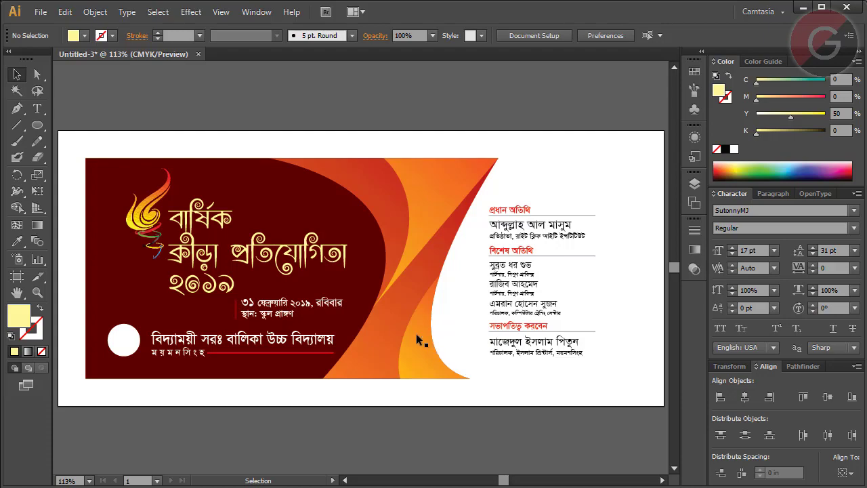
click(803, 6)
mouse_move(75, 217)
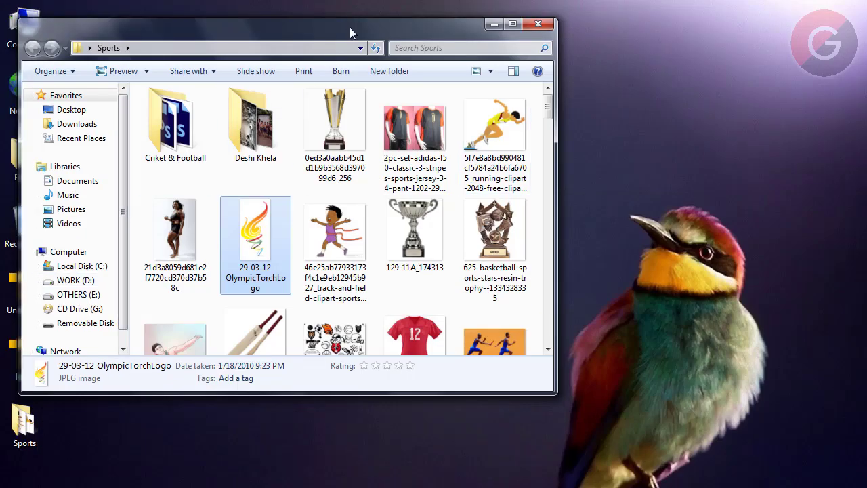
Maximize the Sports folder and preview running-kids image 1721459 in Photo Viewer.
double_click(350, 32)
click(595, 241)
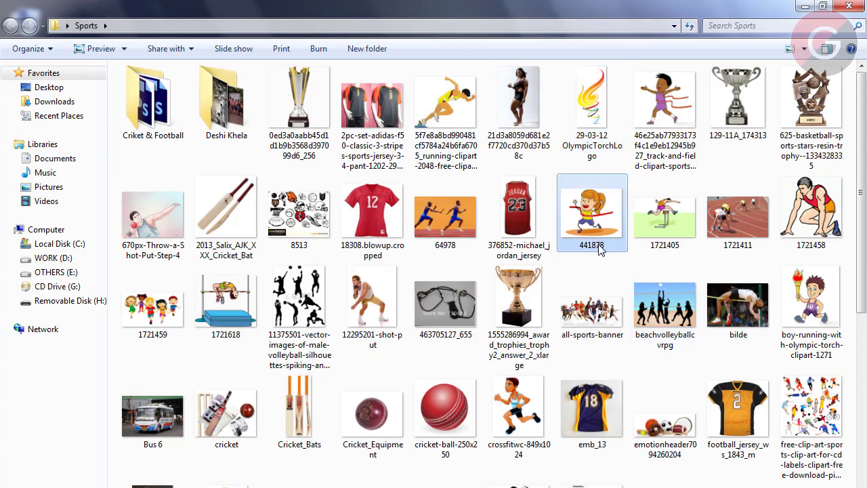
mouse_move(592, 216)
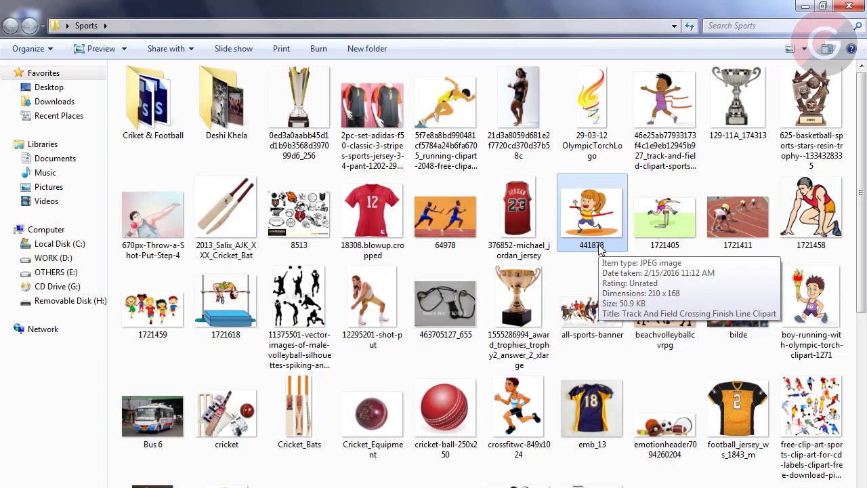
click(296, 342)
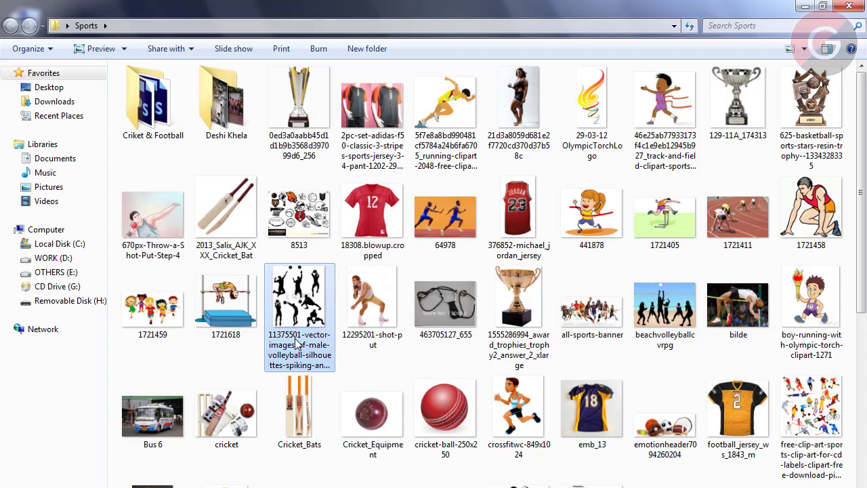
mouse_move(152, 308)
double_click(138, 313)
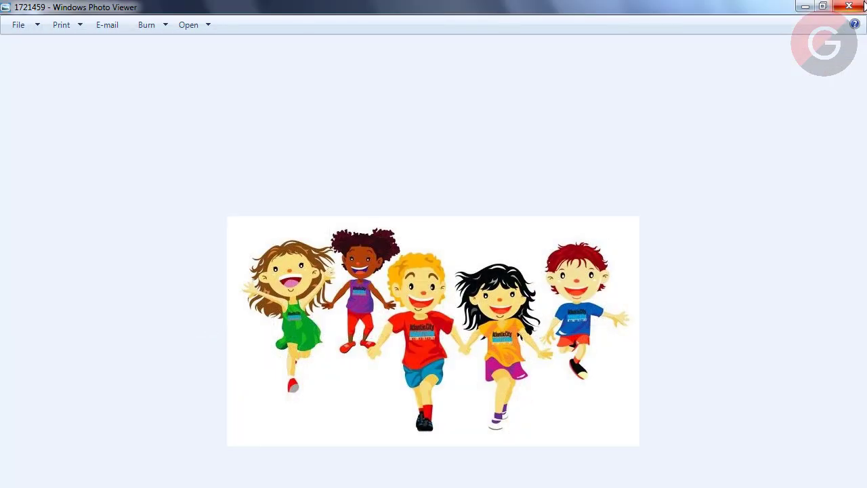
click(861, 7)
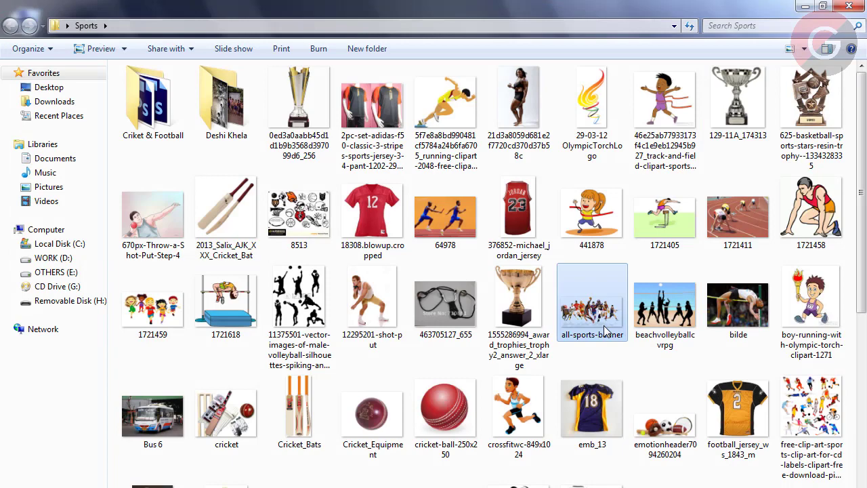
Preview 1721459 again and drag it into Illustrator, opening 1721459.jpg.
scroll(605, 330, down, 3)
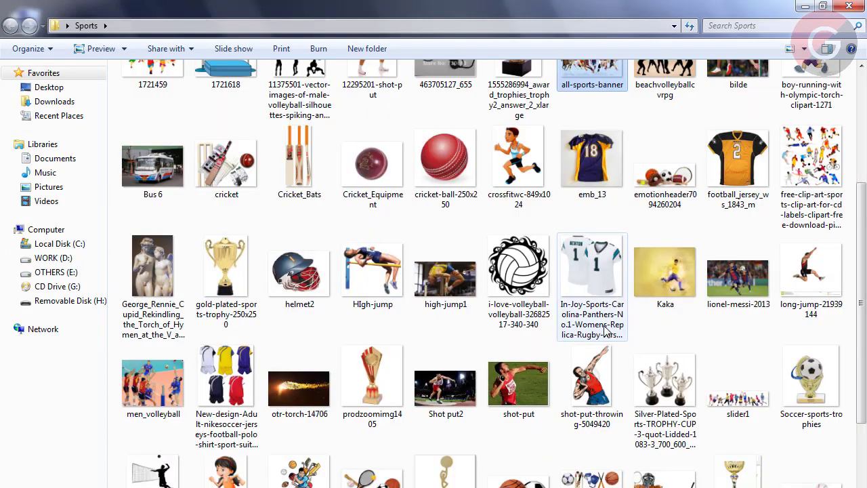
scroll(604, 330, down, 4)
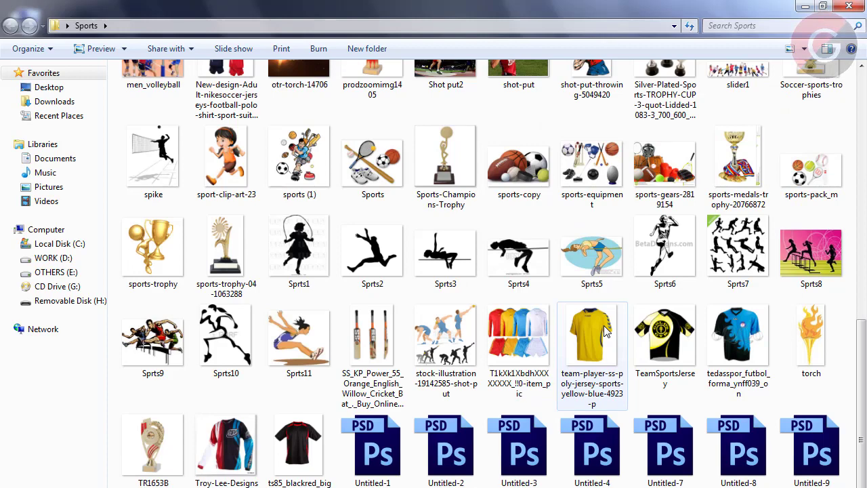
scroll(604, 325, up, 7)
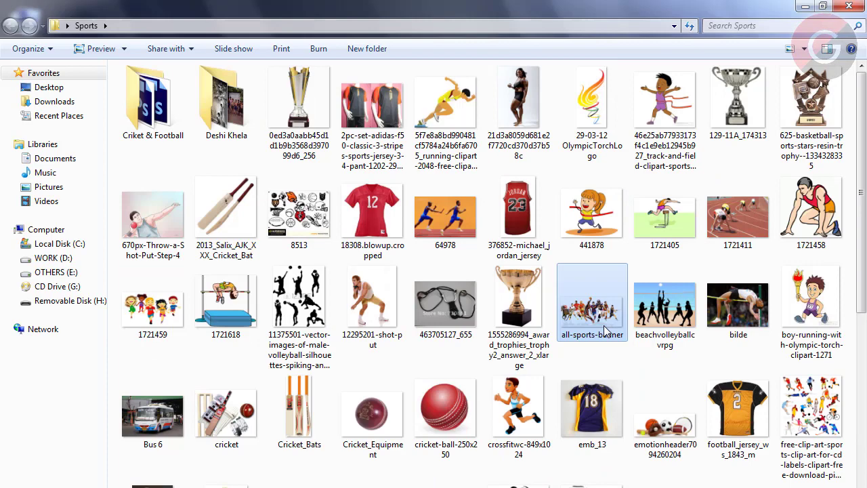
scroll(604, 330, down, 3)
scroll(605, 330, down, 7)
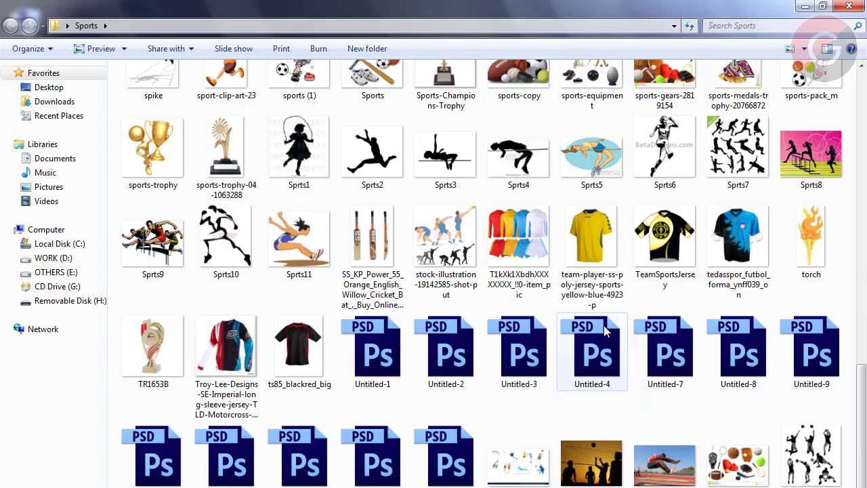
scroll(609, 305, up, 10)
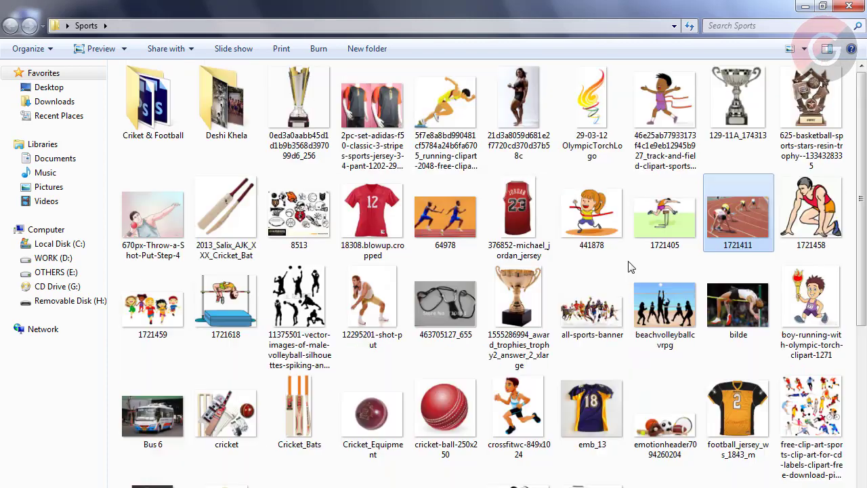
click(300, 203)
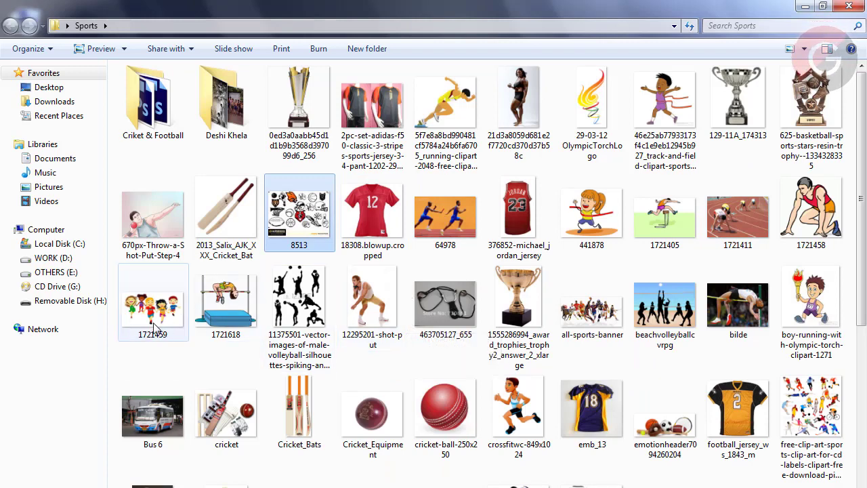
mouse_move(153, 308)
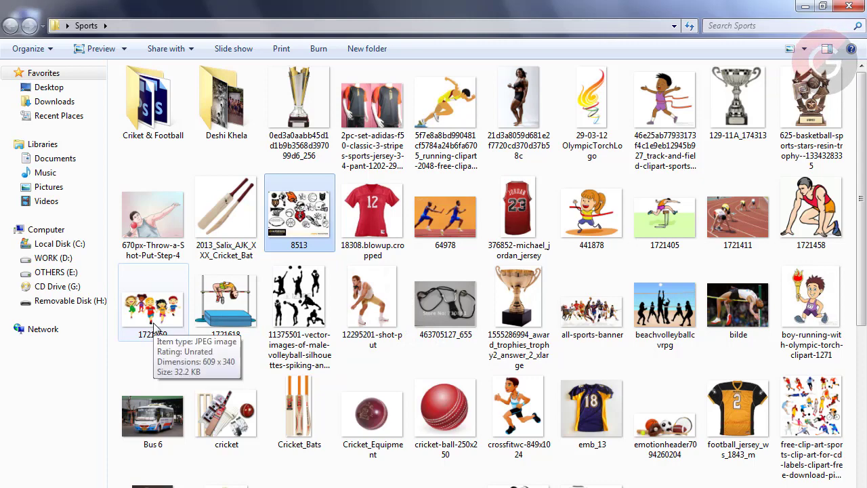
double_click(153, 326)
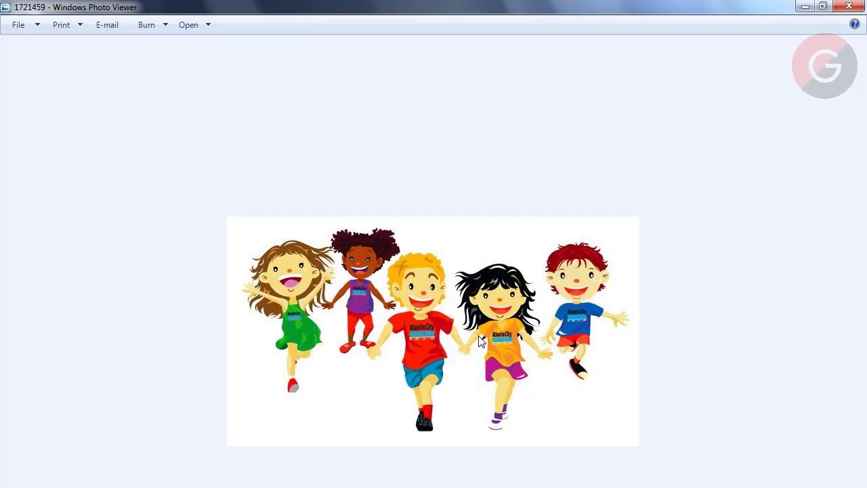
click(849, 6)
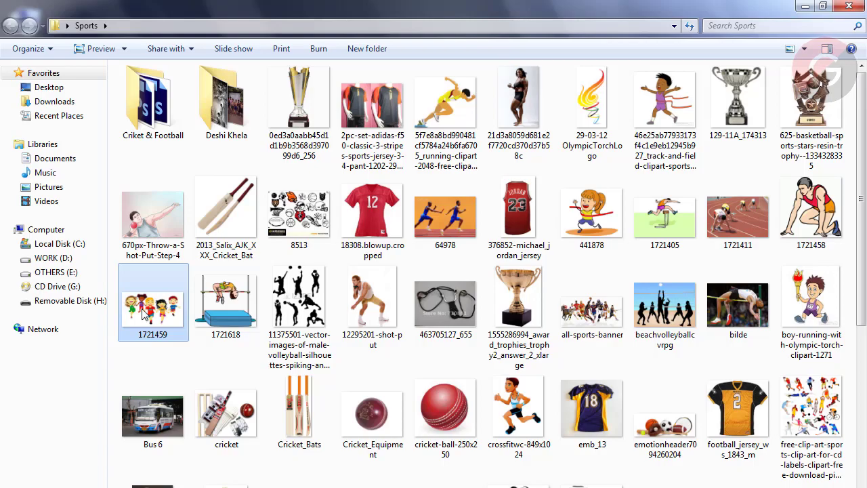
mouse_move(156, 323)
mouse_down()
mouse_move(230, 400)
mouse_move(371, 44)
mouse_move(366, 51)
mouse_up()
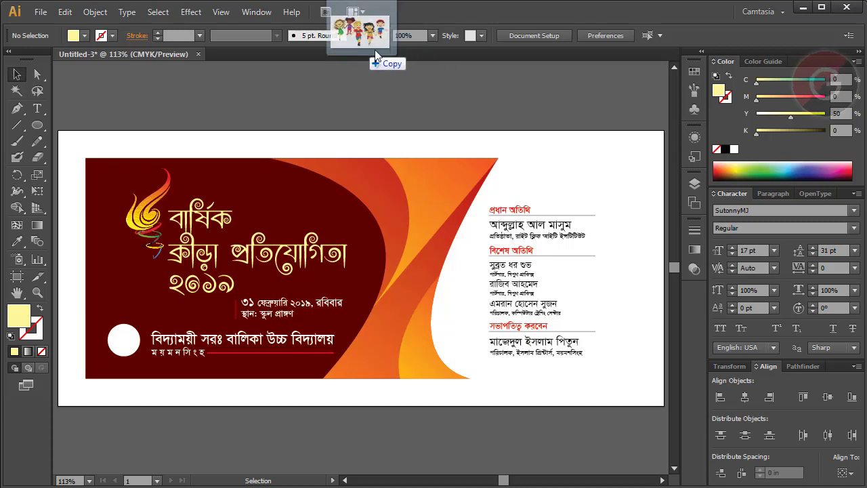
drag(366, 52, 401, 53)
Image-trace the running-kids picture as High Fidelity Photo and expand it into paths.
click(354, 249)
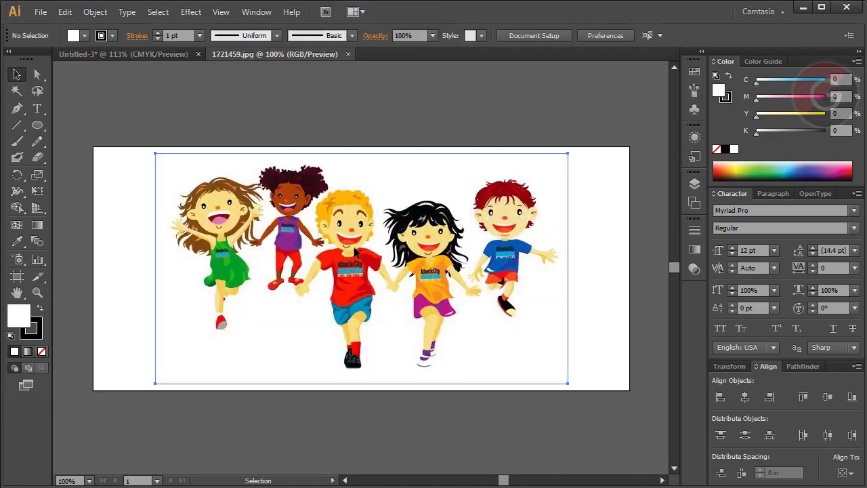
click(351, 36)
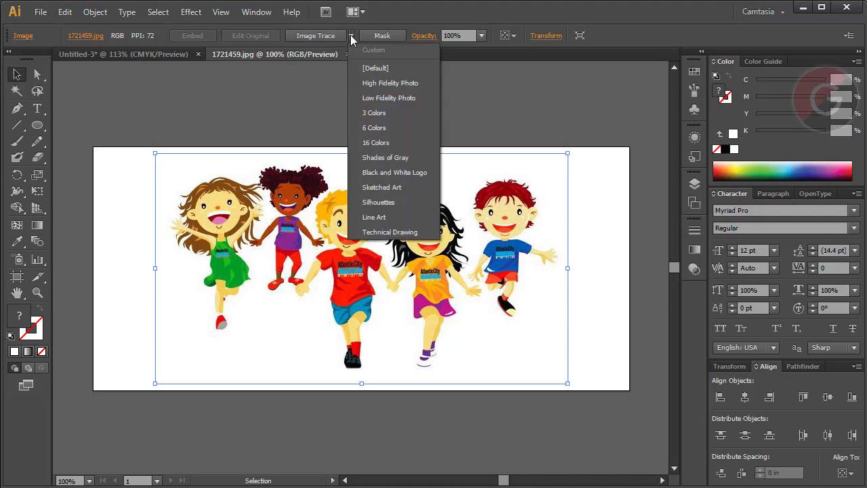
click(369, 82)
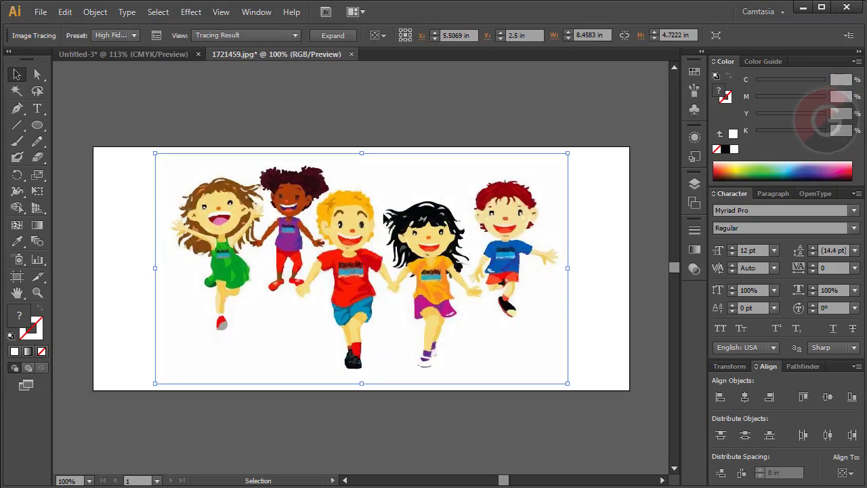
click(90, 15)
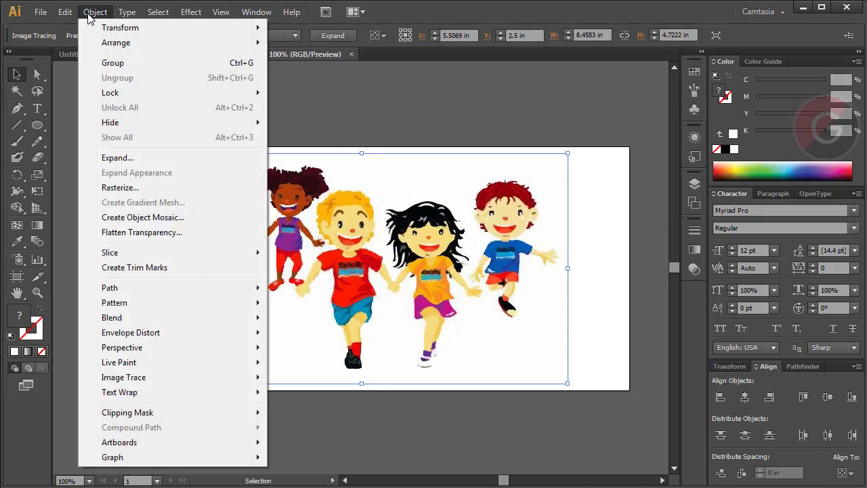
click(118, 160)
click(399, 324)
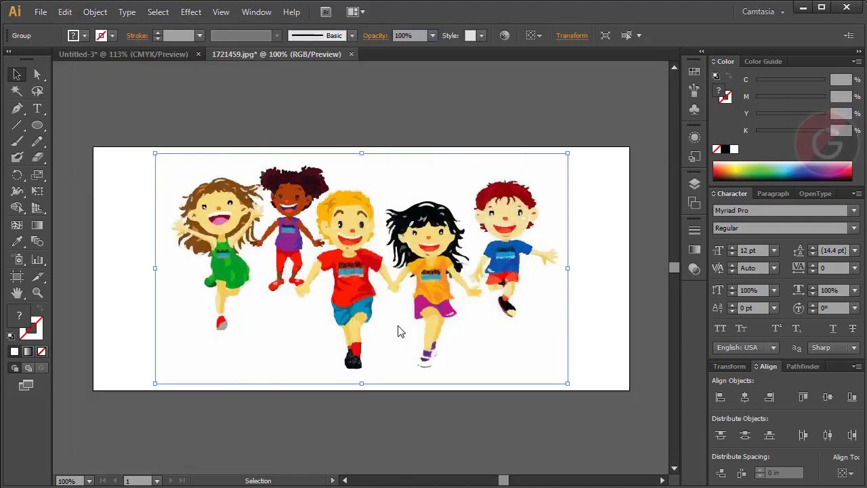
Inspect the expanded trace's white background path and corner point, then deselect.
click(37, 73)
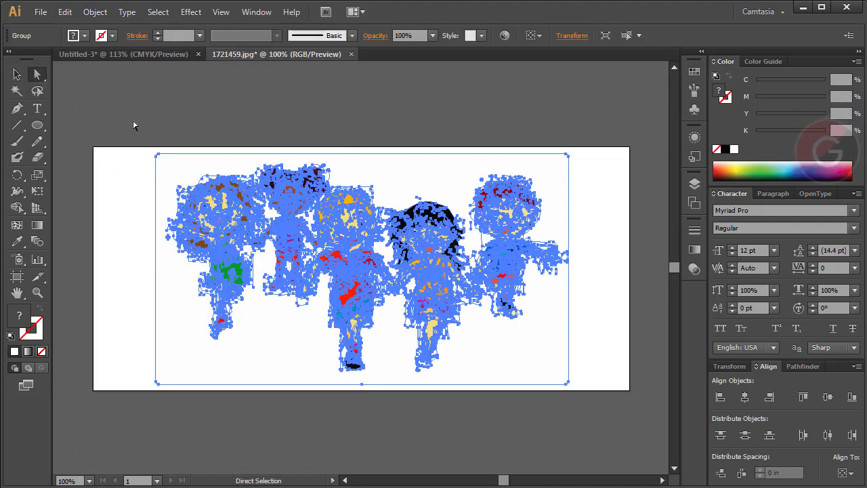
click(135, 126)
click(181, 178)
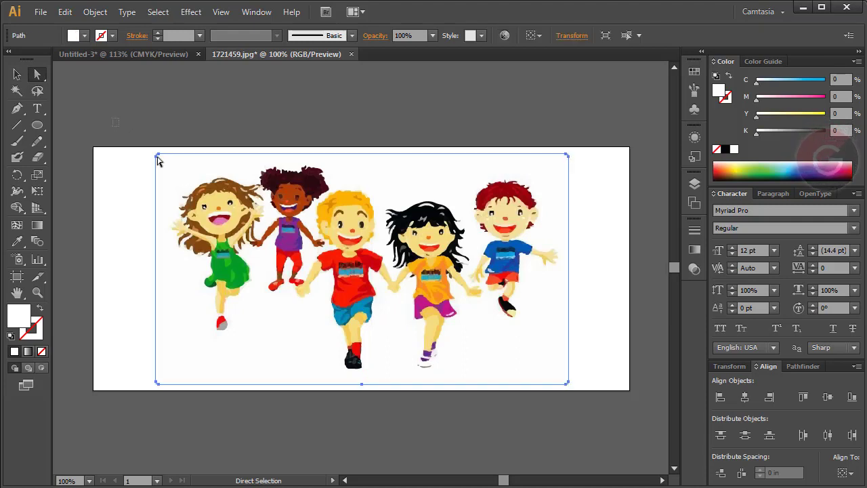
drag(113, 120, 188, 179)
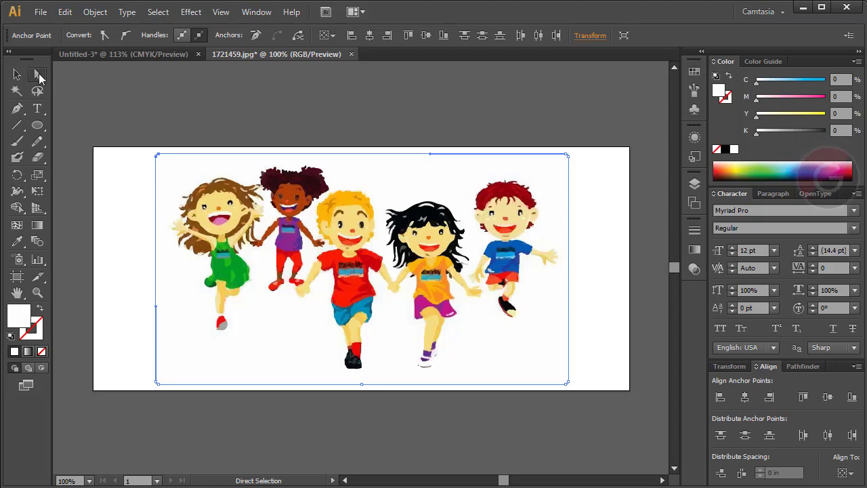
click(89, 113)
click(17, 74)
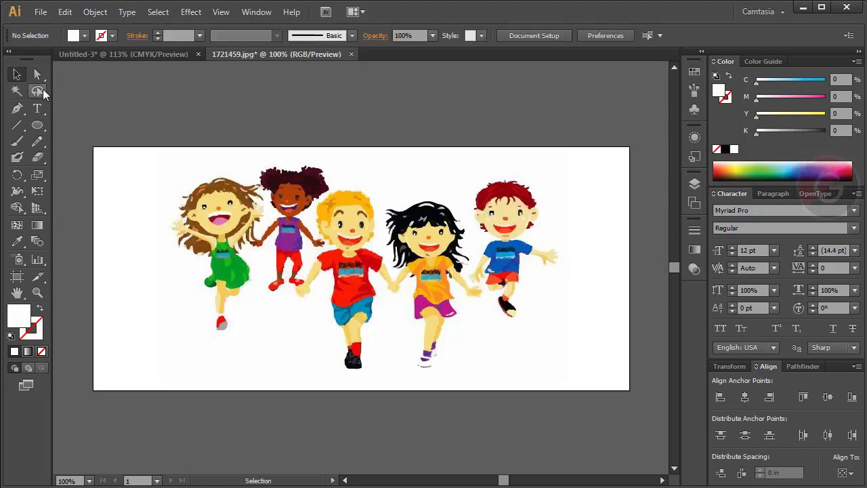
Move the traced kids artwork up and delete the white background around the children.
scroll(95, 69, up, 2)
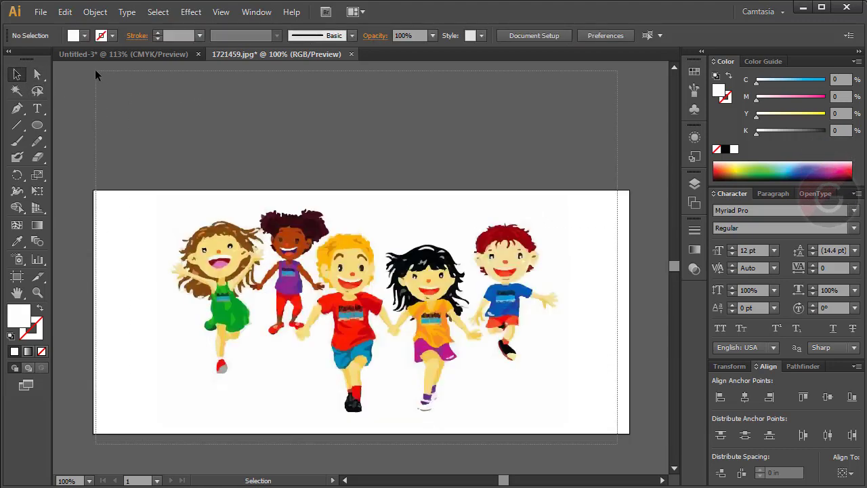
mouse_move(95, 69)
mouse_down()
mouse_move(168, 328)
mouse_move(247, 74)
mouse_up()
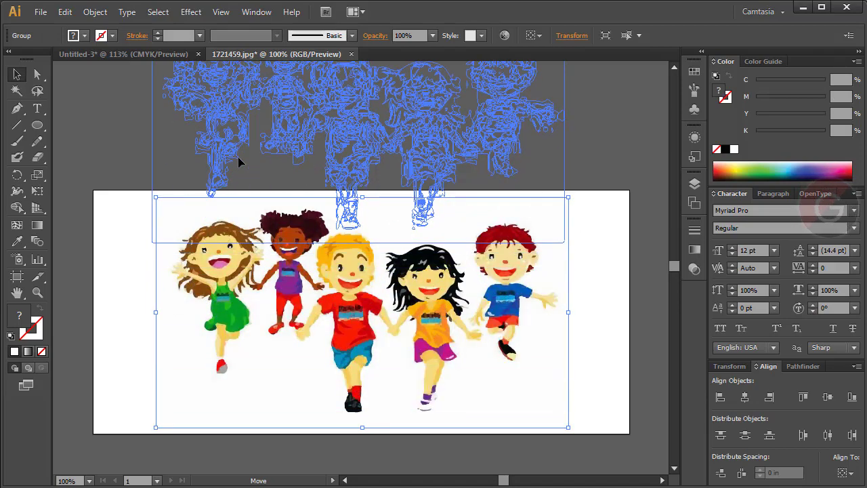
key(ctrl)
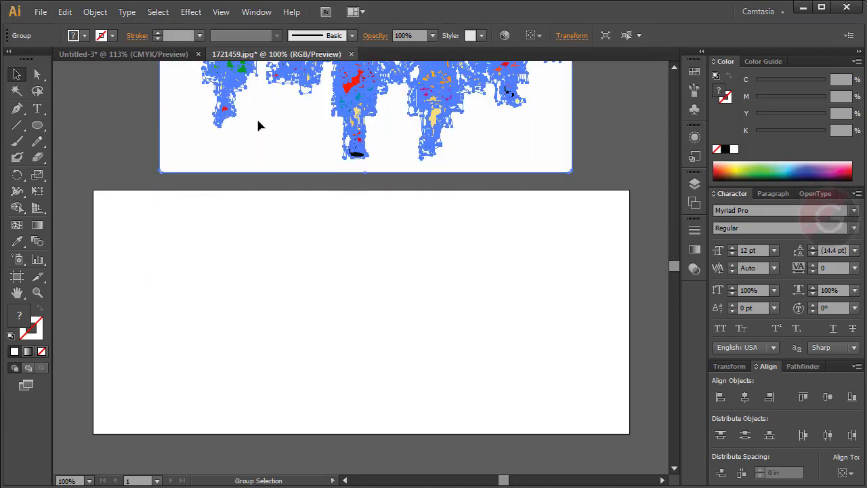
drag(264, 135, 261, 358)
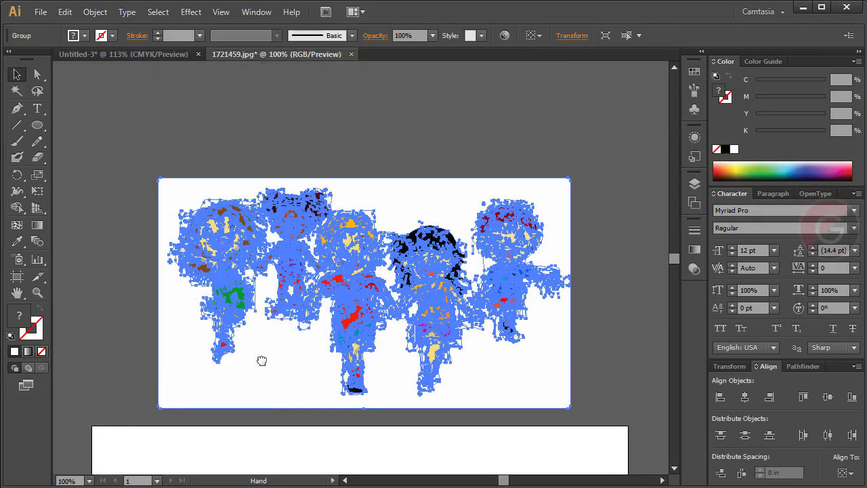
click(375, 101)
drag(173, 182, 163, 131)
key(a)
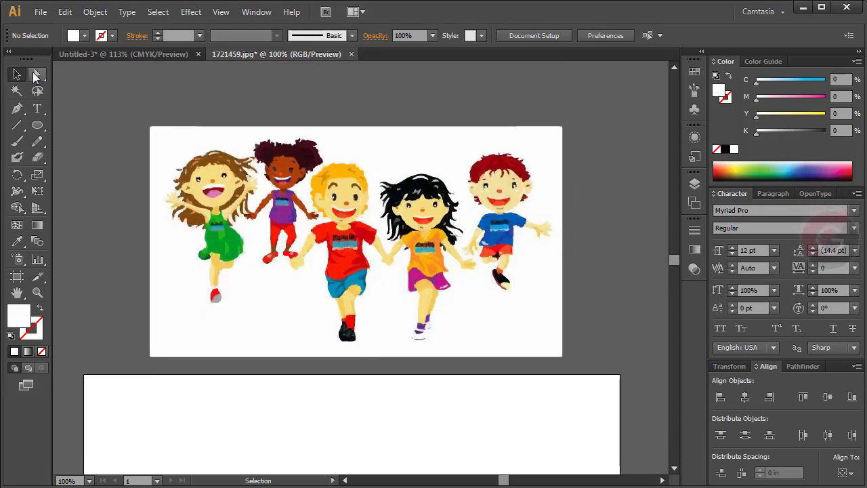
click(170, 139)
key(Delete)
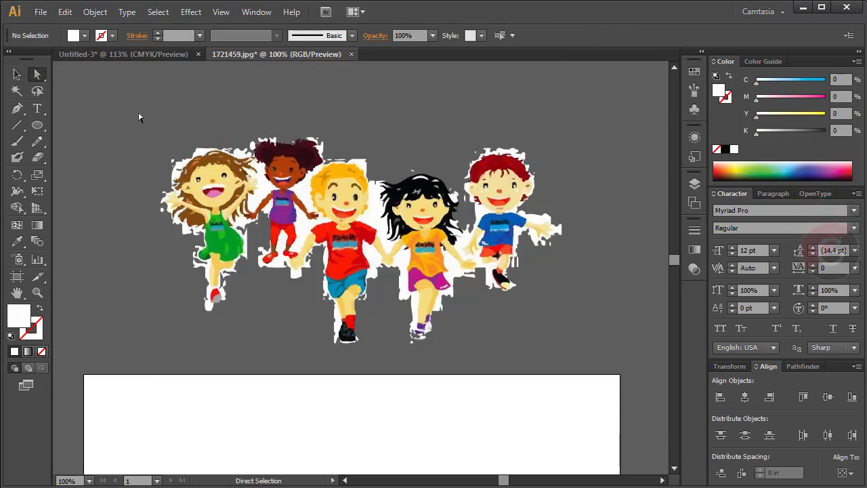
Remove the leftover white fringe areas with the Magic Wand.
click(271, 194)
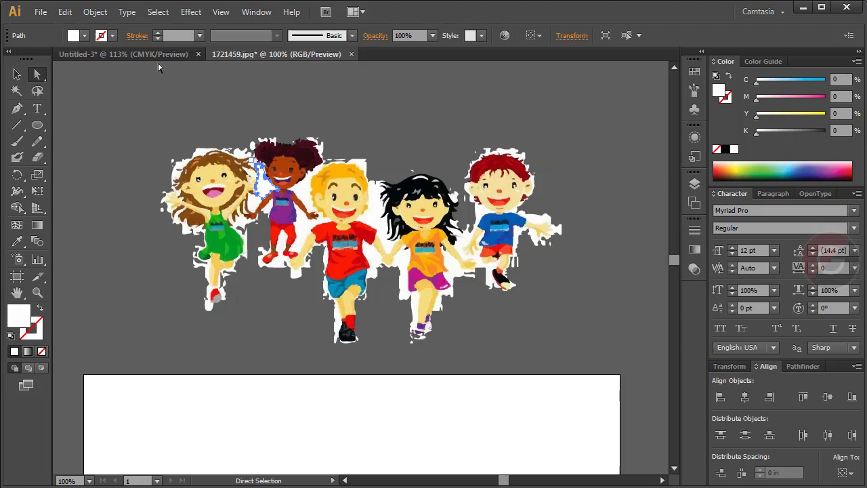
click(103, 15)
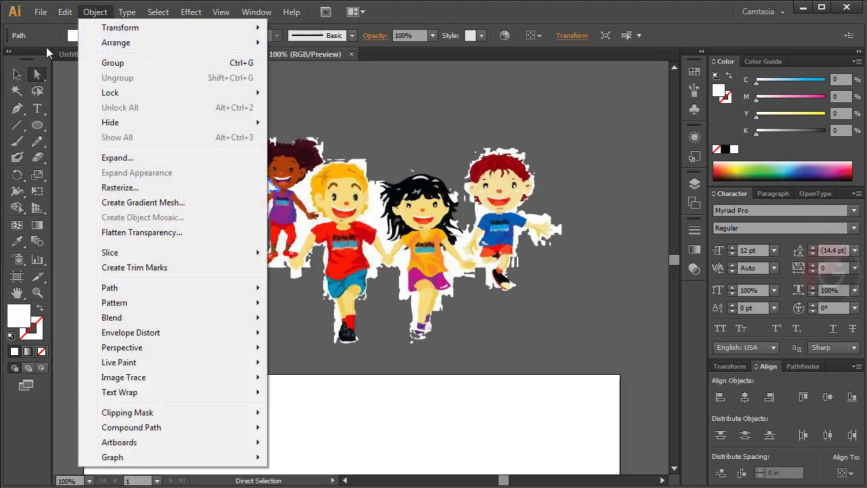
click(17, 92)
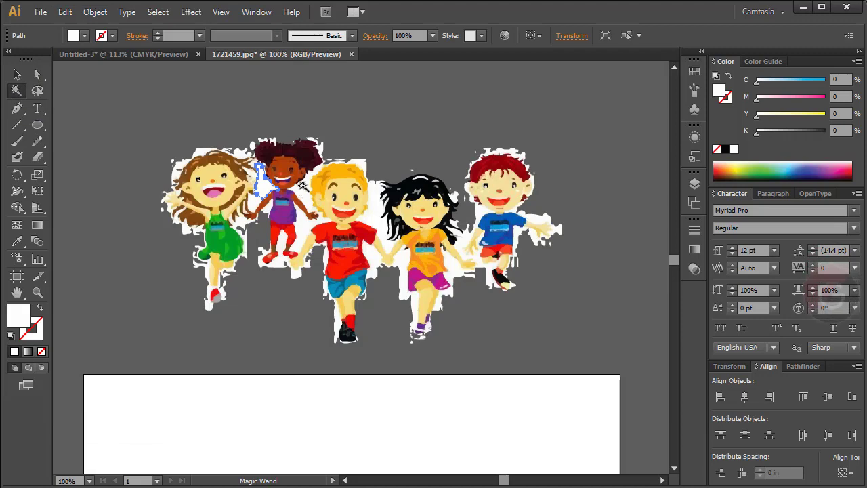
click(304, 186)
key(Delete)
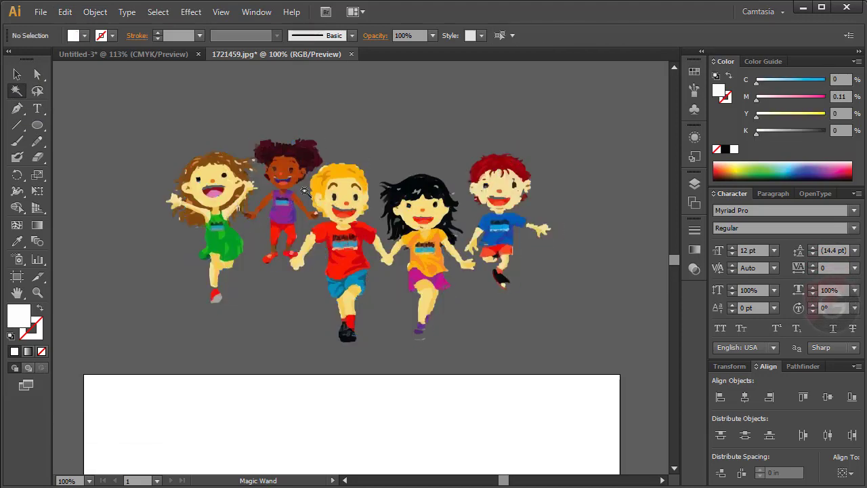
Select all the children artwork and group it.
click(18, 75)
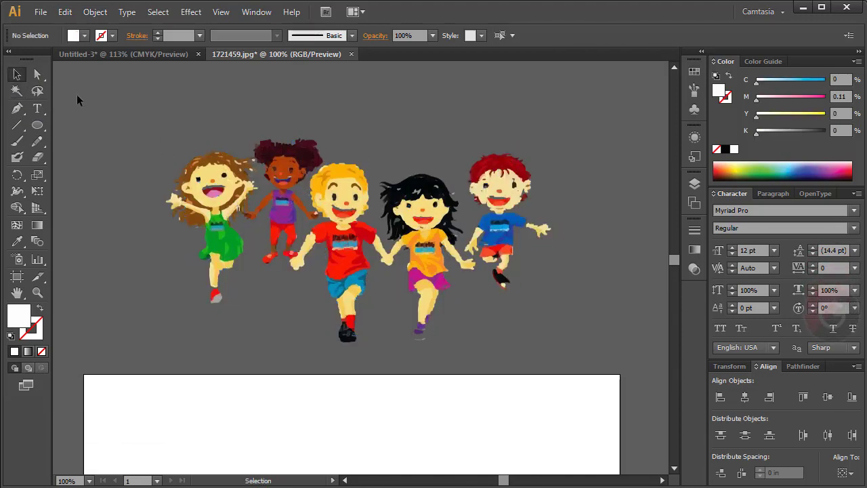
drag(82, 98, 603, 382)
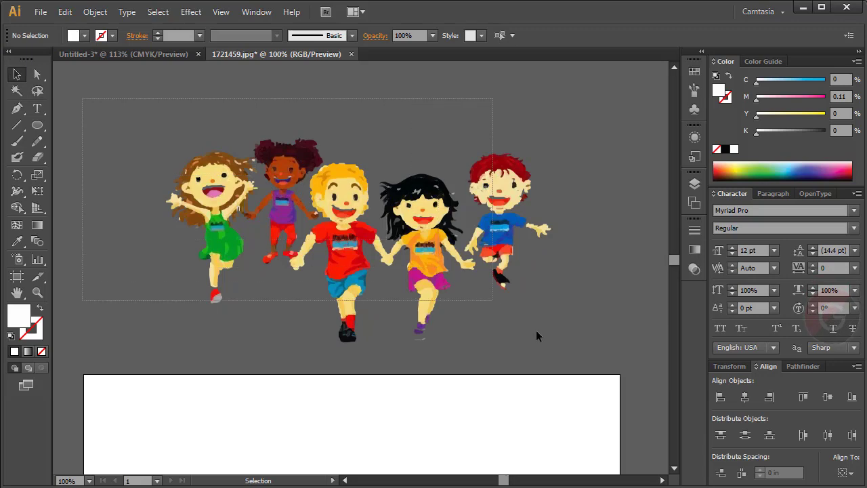
click(95, 11)
click(105, 63)
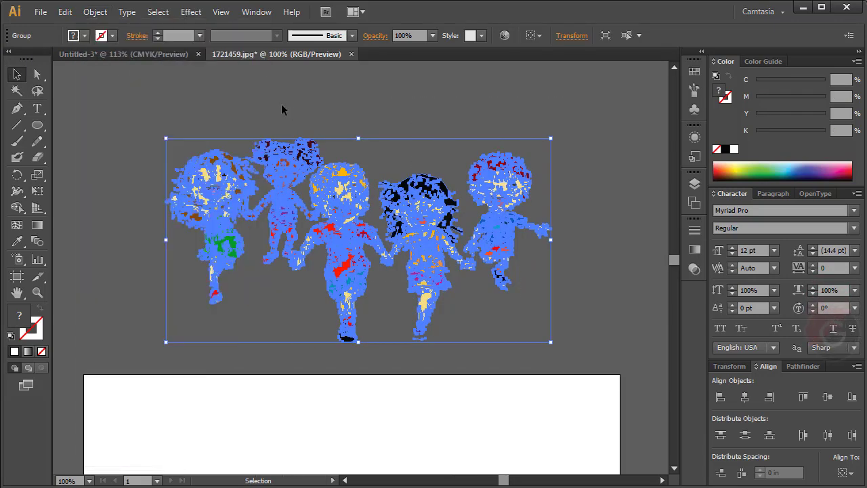
Cut the children group and close the 1721459.jpg document.
click(287, 109)
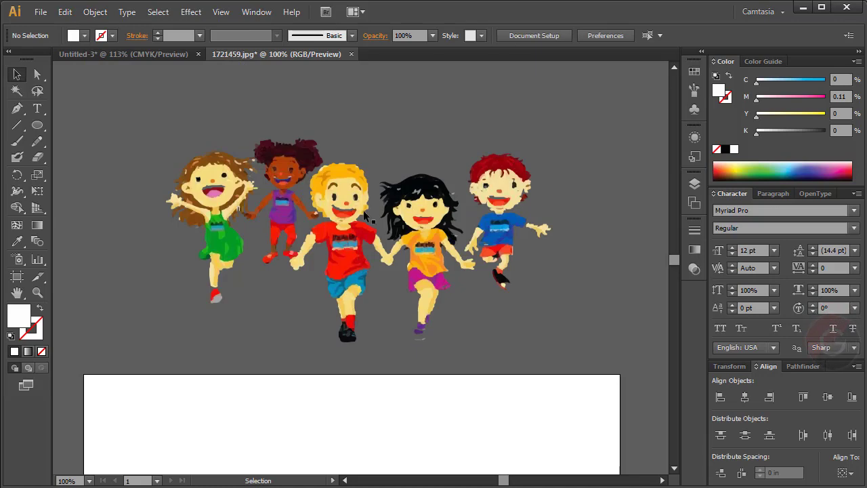
click(359, 229)
key(Delete)
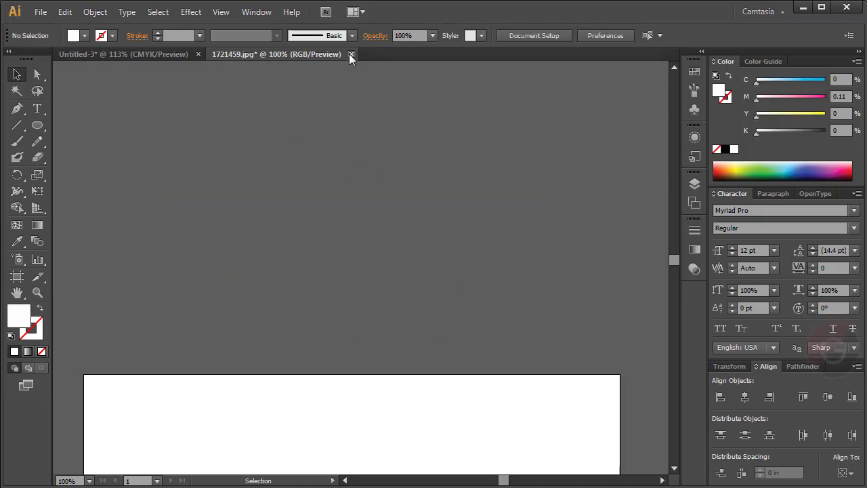
click(351, 55)
Discard changes to the image, paste the children onto the banner, and shrink them.
click(501, 268)
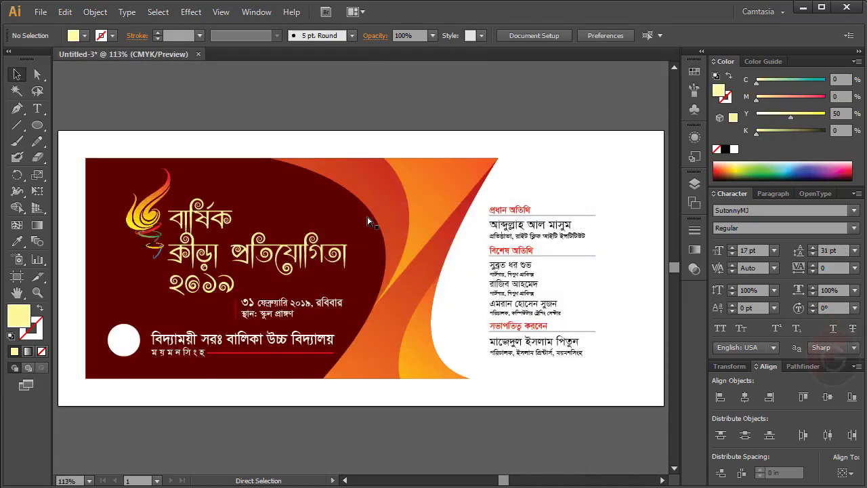
key(ctrl+v)
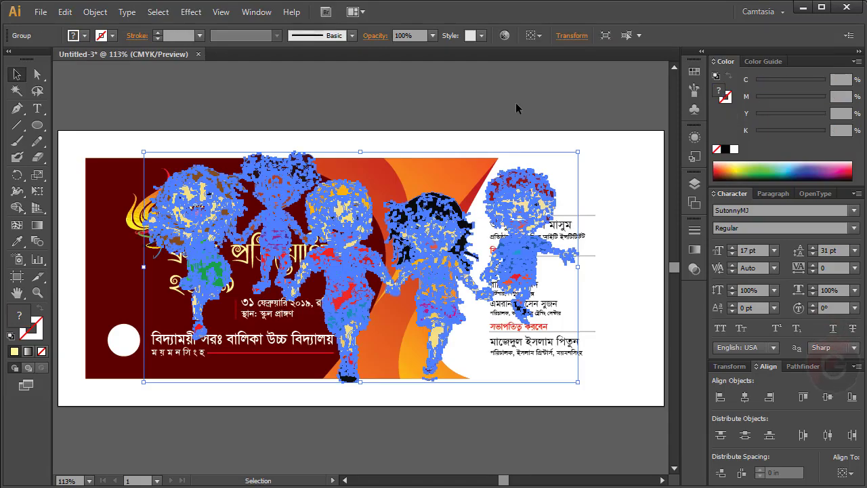
click(515, 102)
drag(537, 188, 573, 237)
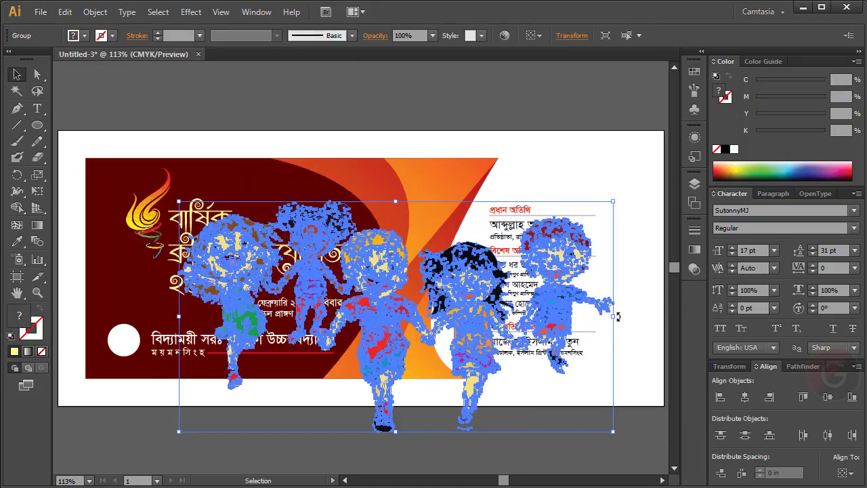
drag(615, 316, 459, 313)
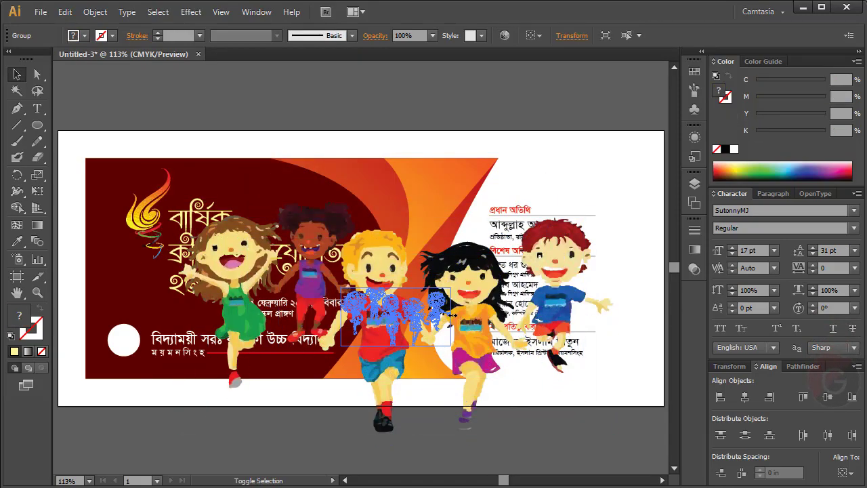
click(413, 417)
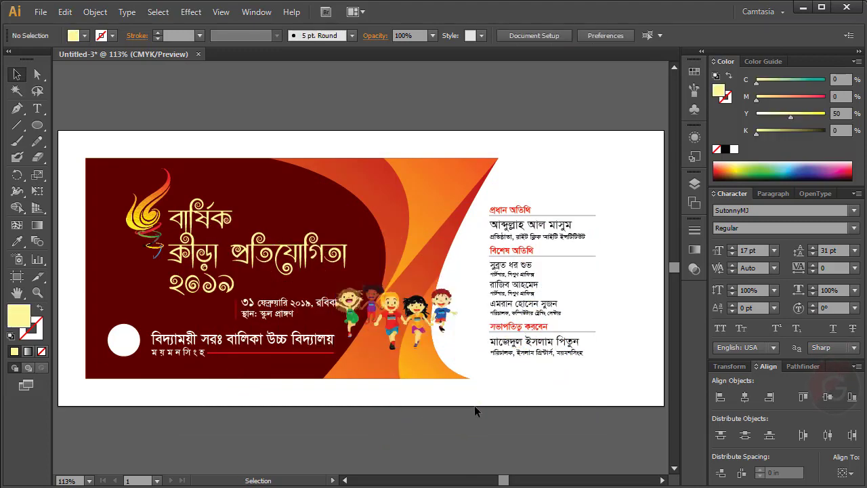
Zoom in and position the children slightly larger over the orange wave at bottom centre.
click(38, 292)
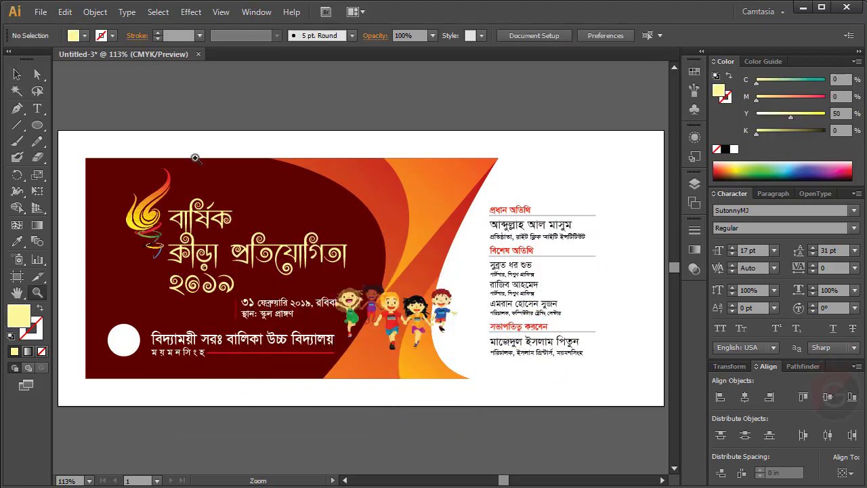
mouse_move(193, 139)
mouse_down()
mouse_move(340, 277)
mouse_move(596, 423)
mouse_up()
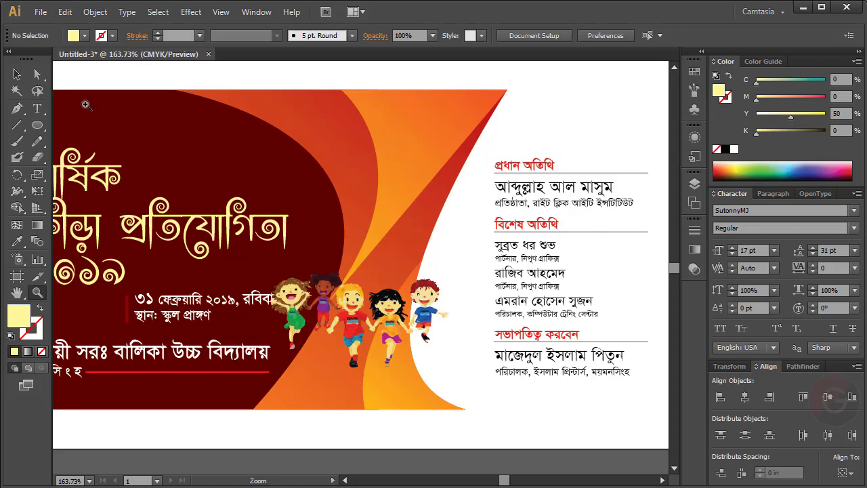
click(17, 74)
mouse_move(339, 307)
mouse_down()
mouse_move(389, 352)
mouse_move(376, 349)
mouse_up()
drag(306, 299, 286, 289)
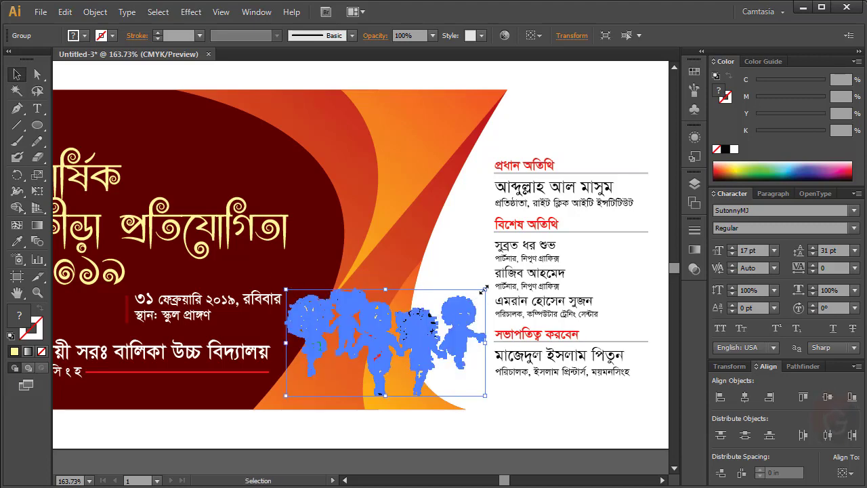
drag(452, 349, 451, 348)
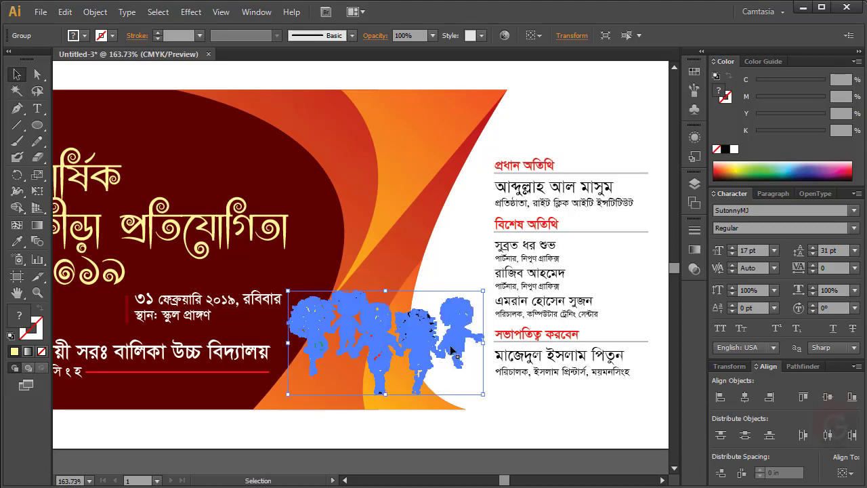
click(458, 427)
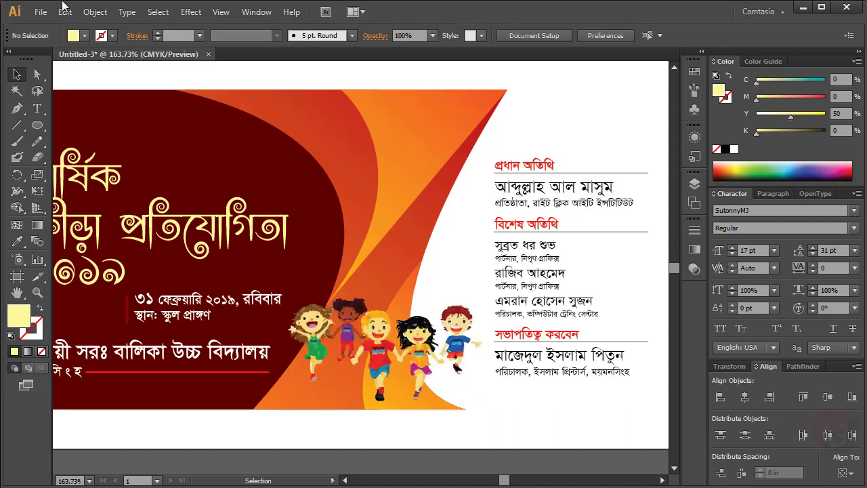
click(88, 480)
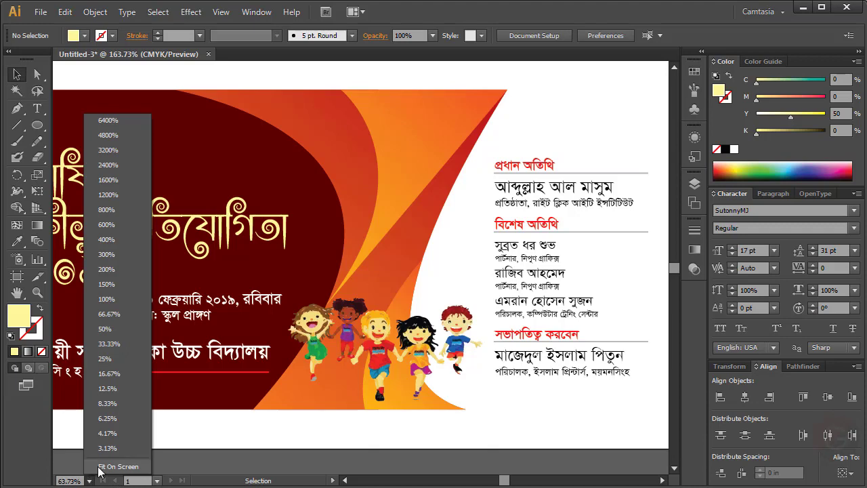
Fit the whole banner on screen and select the background group.
click(102, 467)
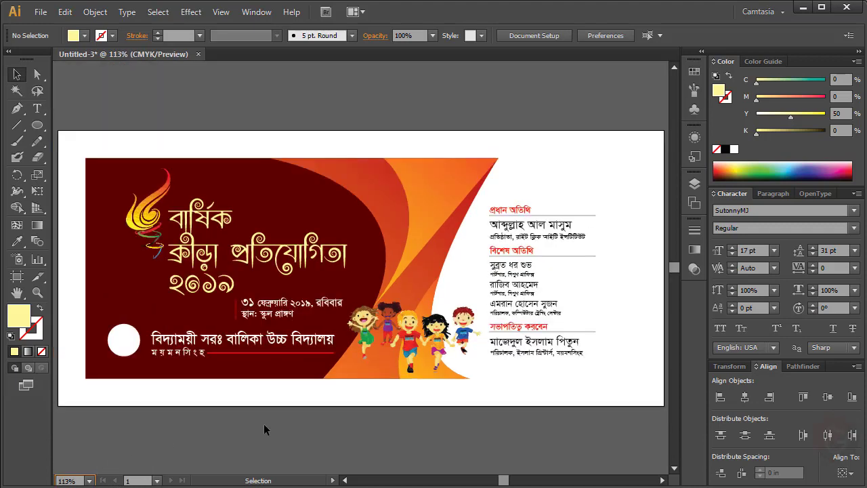
click(334, 370)
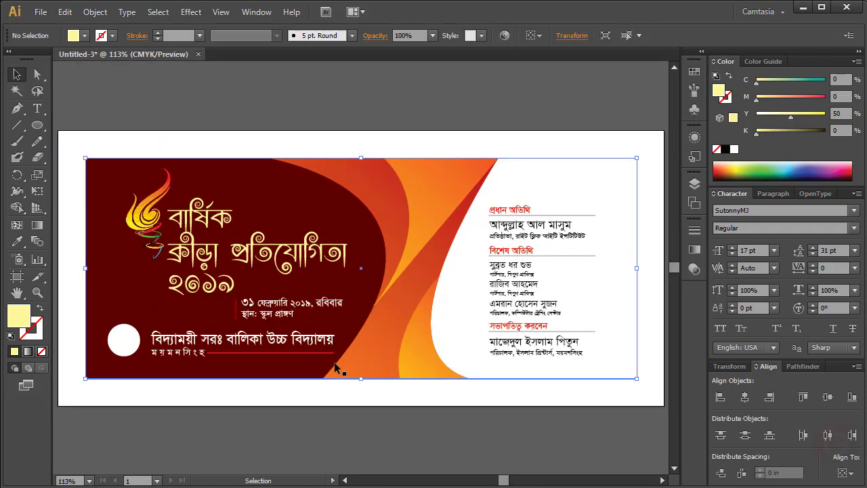